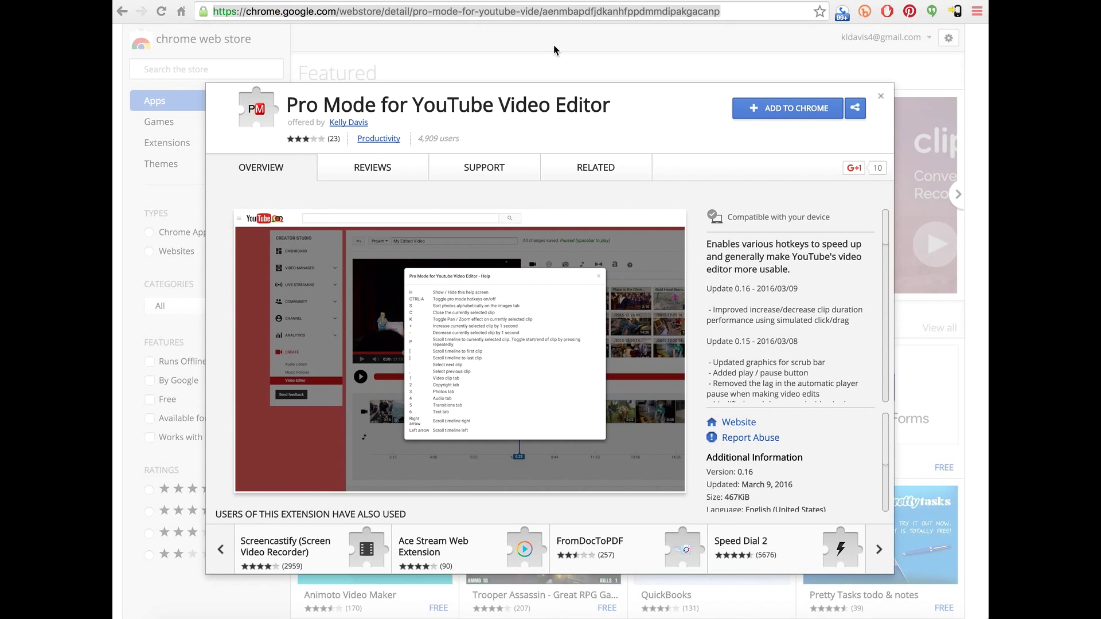
Open youtube.com/editor in a new Chrome tab from the 'youtube' address suggestion.
key("super+l")
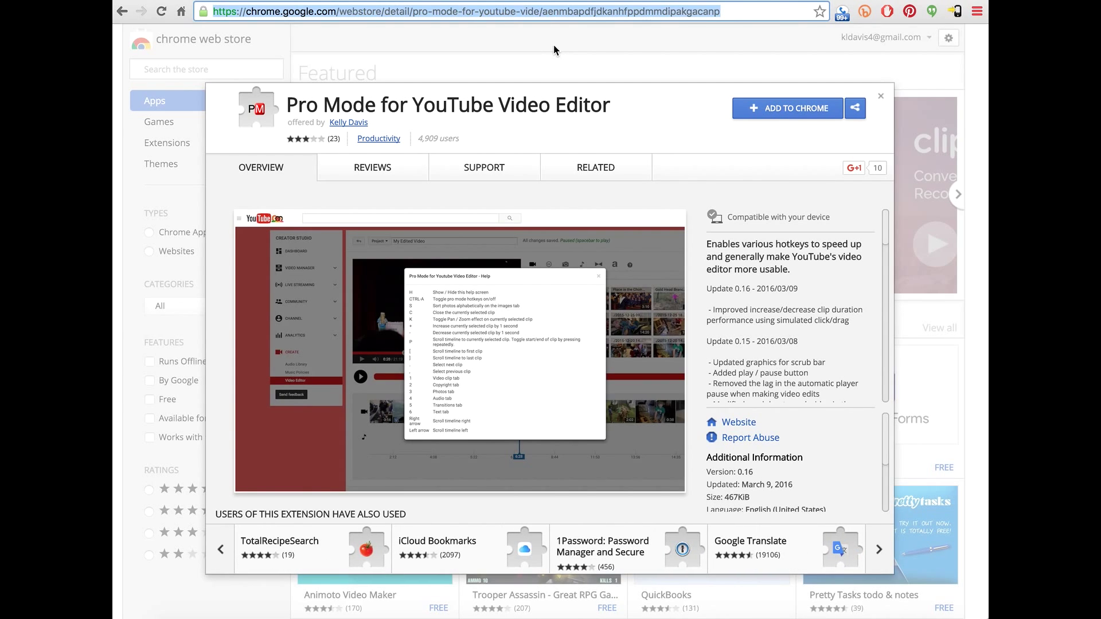
key("ctrl+t")
type("yo")
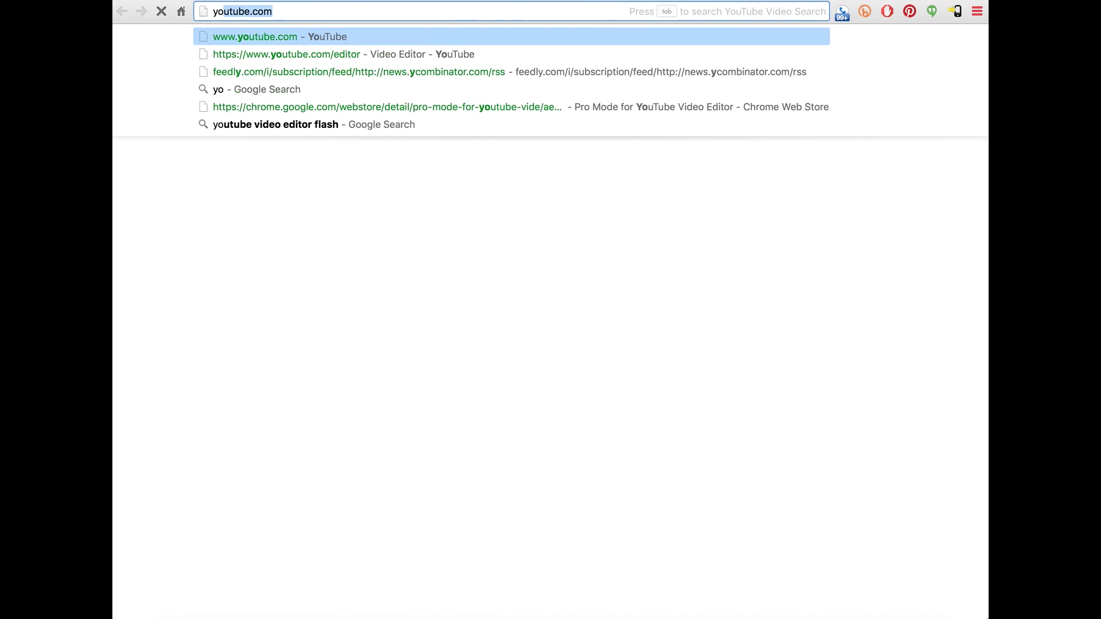
type("utube")
key("Down")
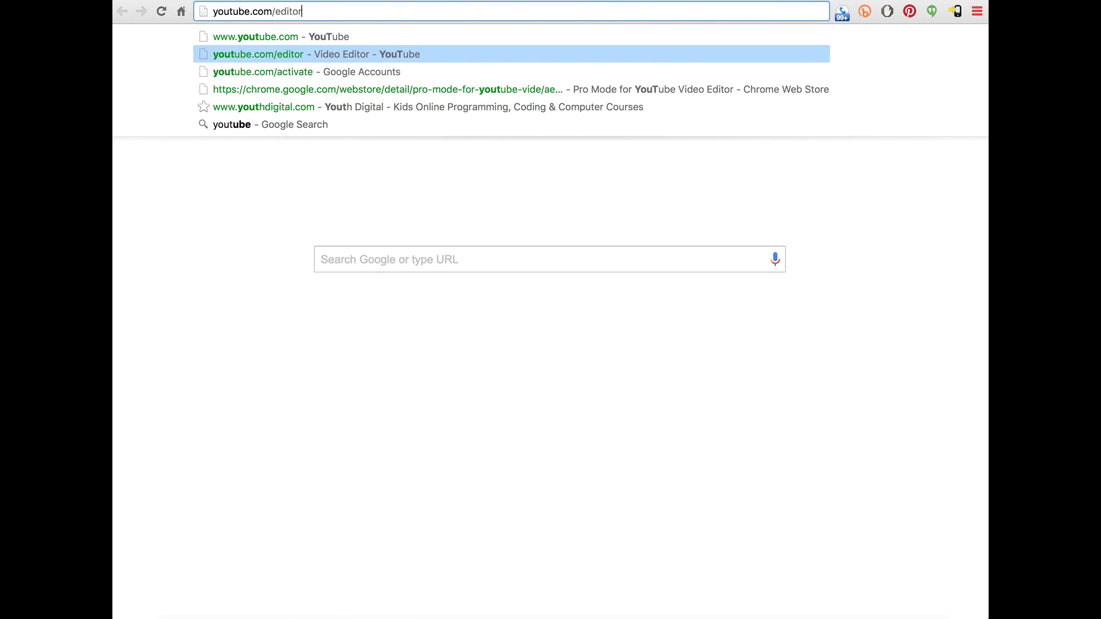
key("Return")
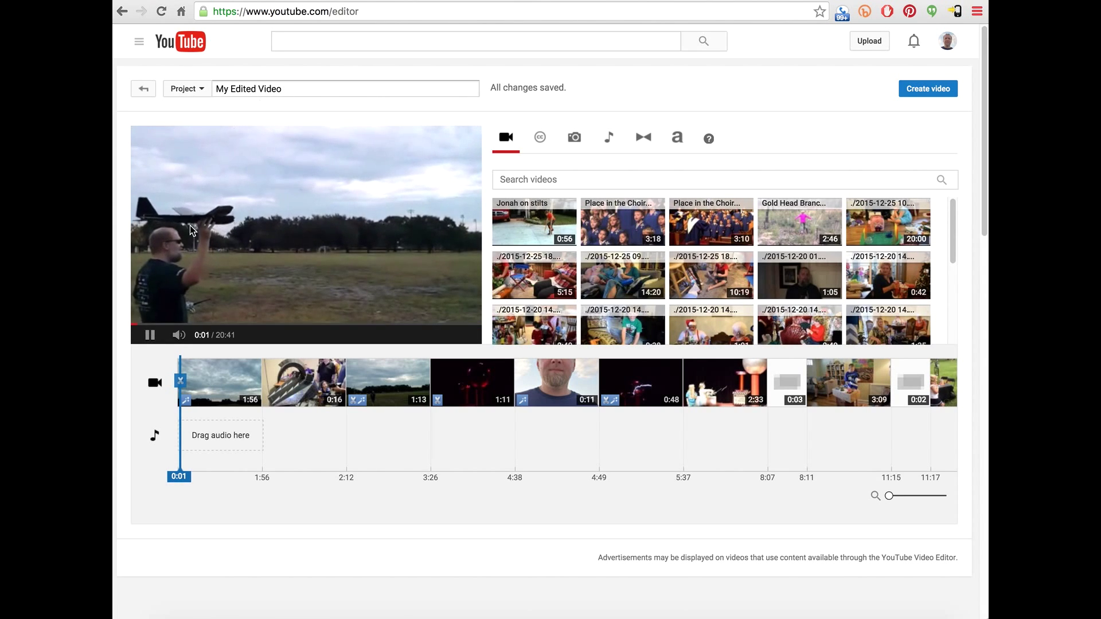
Delete the first airplane clip from the timeline, leaving an 18:45 project.
left_click(150, 335)
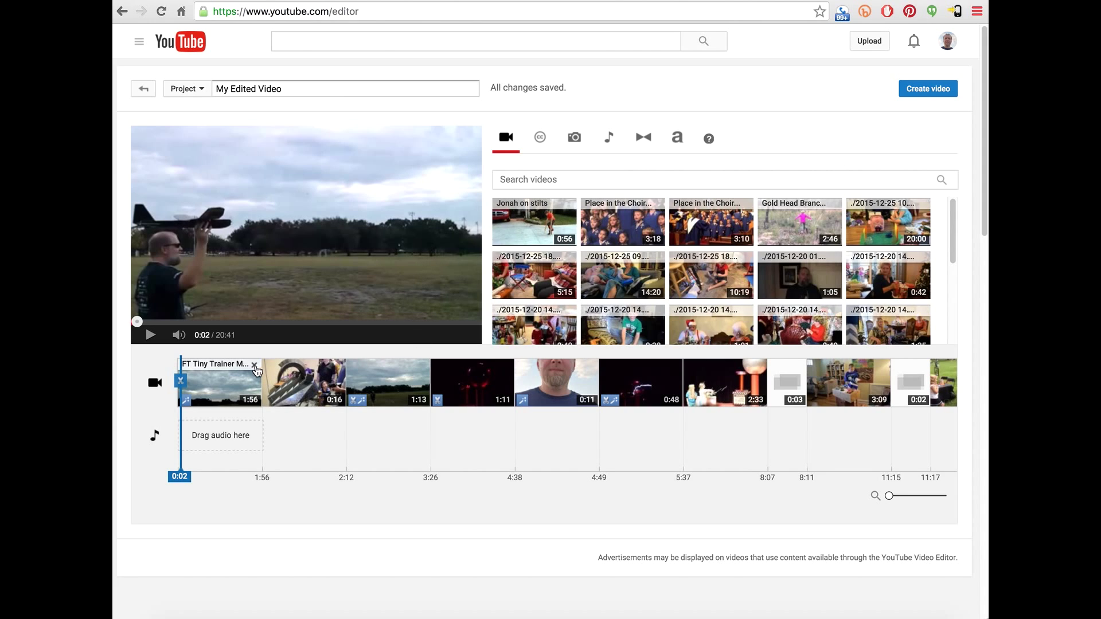
left_click(255, 366)
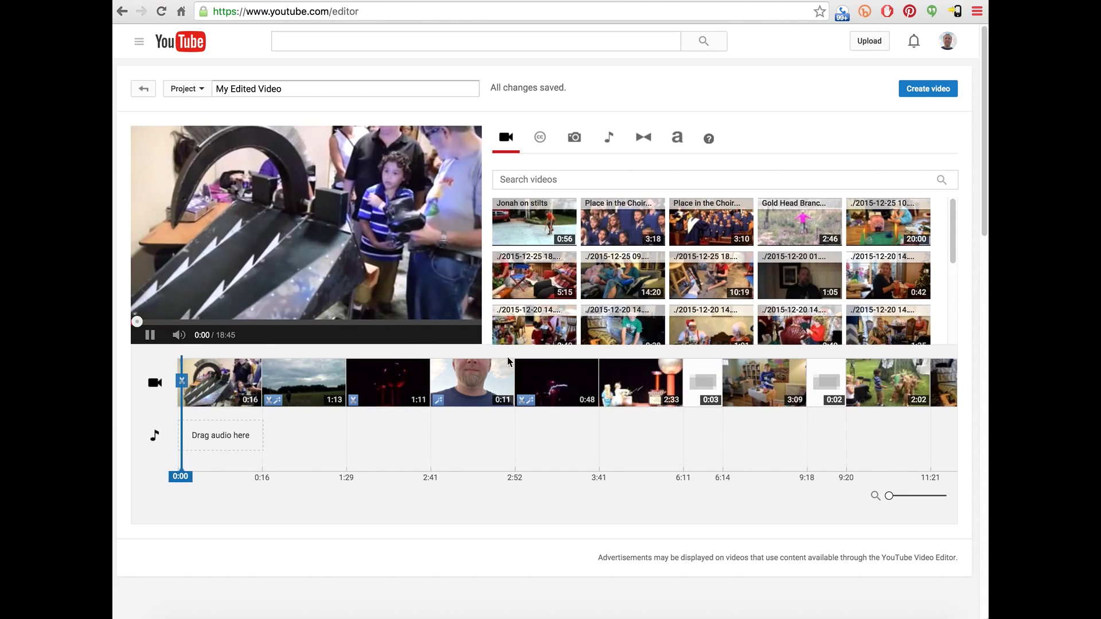
left_click(476, 217)
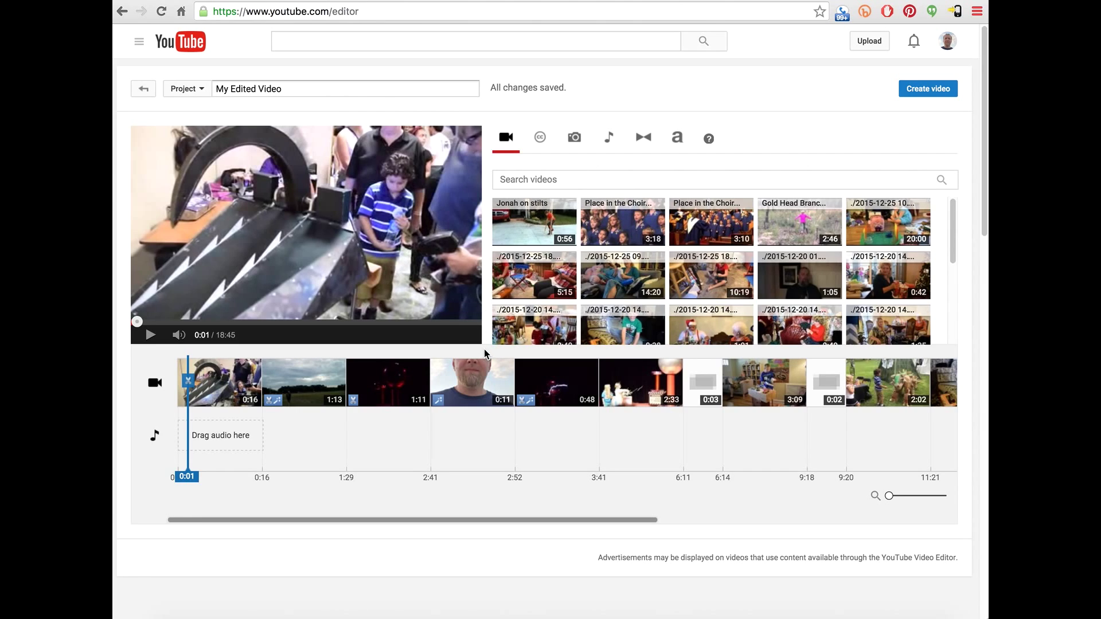
mouse_move(586, 393)
left_click_drag(636, 521, 371, 499)
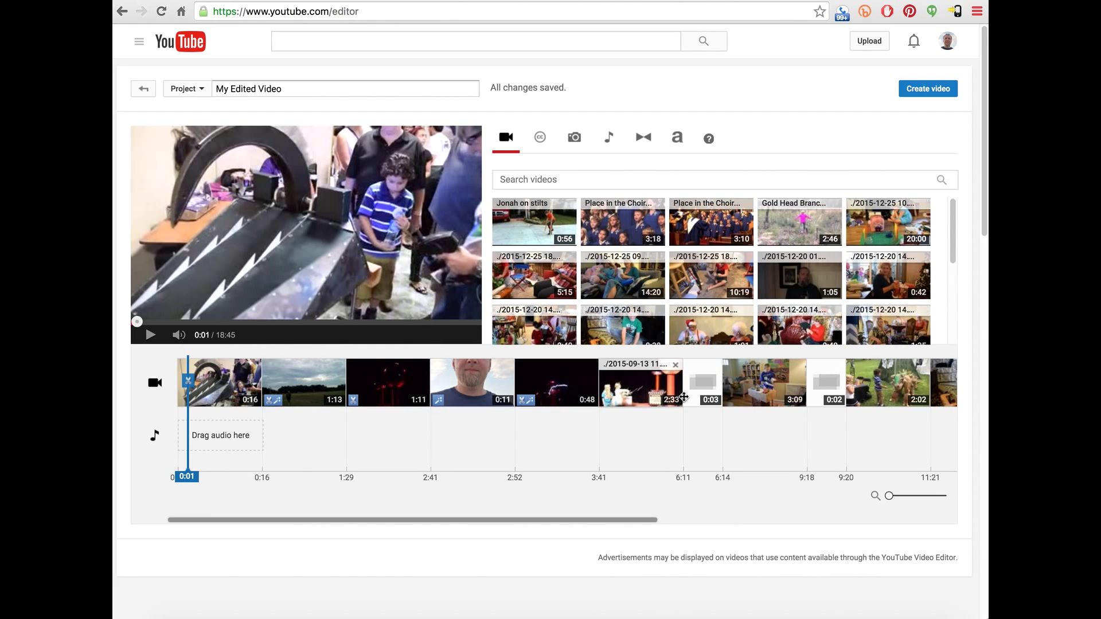
Append 'Jonah on stilts' as the final 0:56 clip with Stabilize video enabled.
left_click(659, 517)
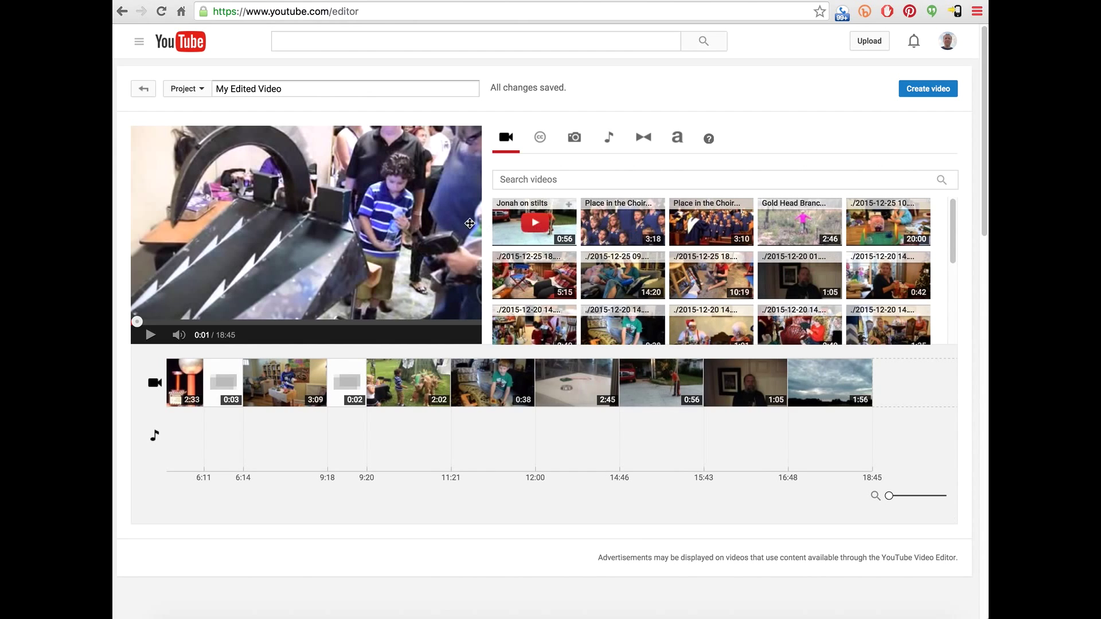
mouse_move(493, 219)
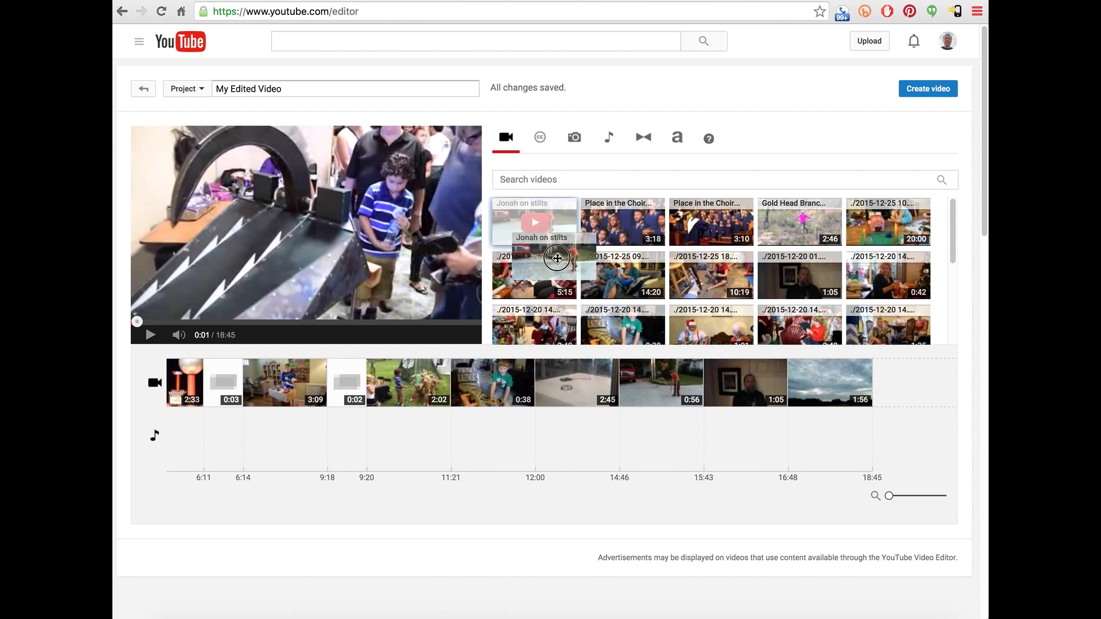
left_click_drag(497, 218, 893, 374)
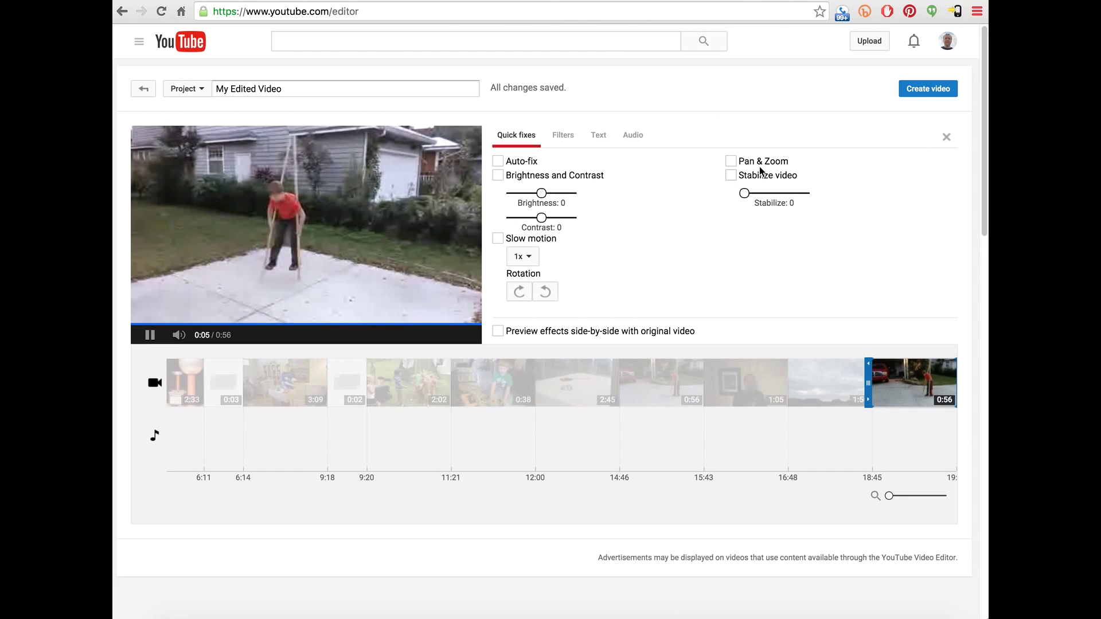
left_click(731, 175)
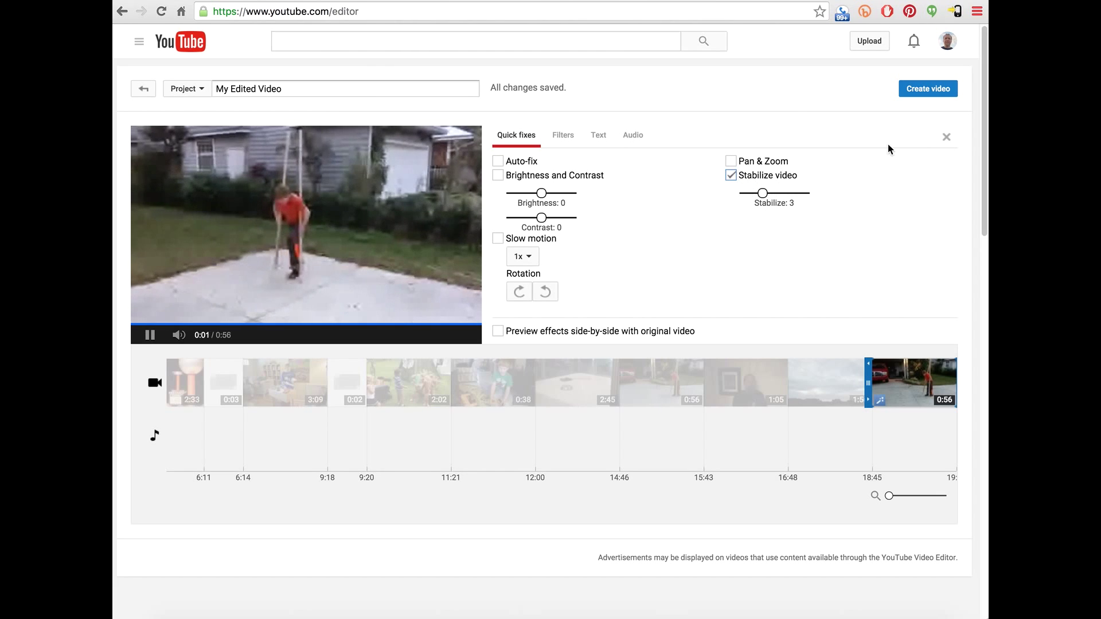
left_click(947, 139)
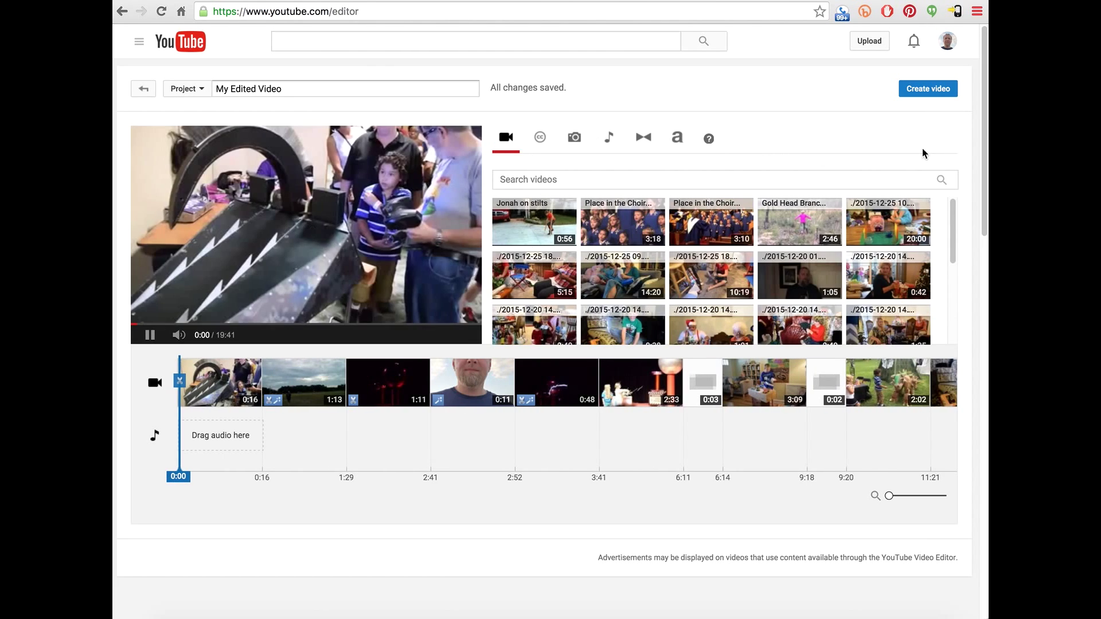
Insert a Crossfade transition before the 1:56 sky clip and preview it.
left_click(150, 336)
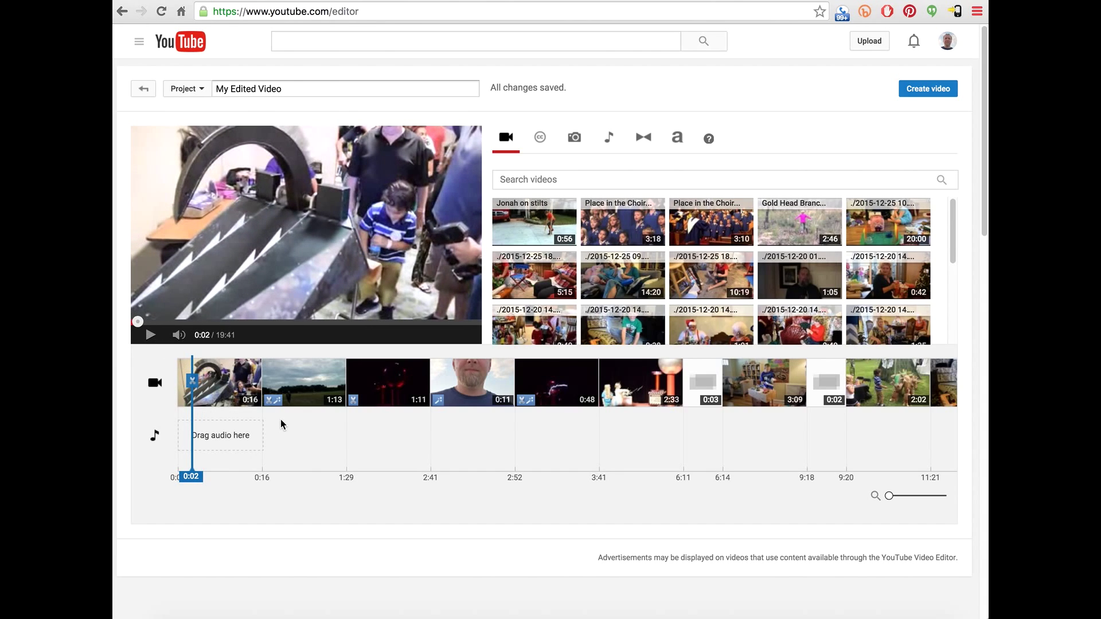
mouse_move(355, 516)
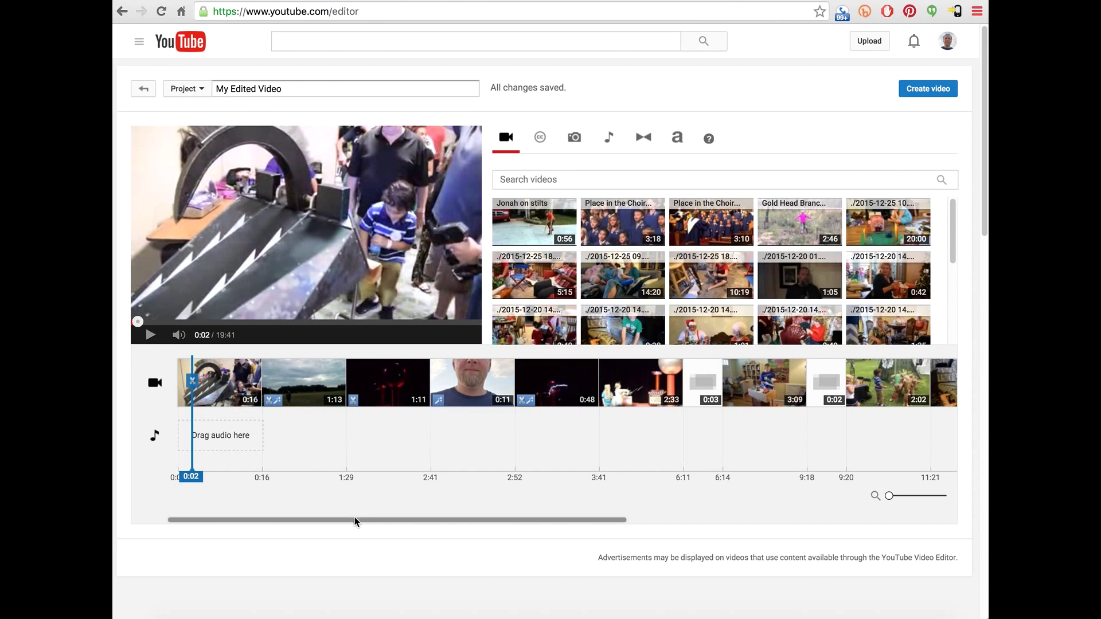
left_click_drag(355, 519, 805, 502)
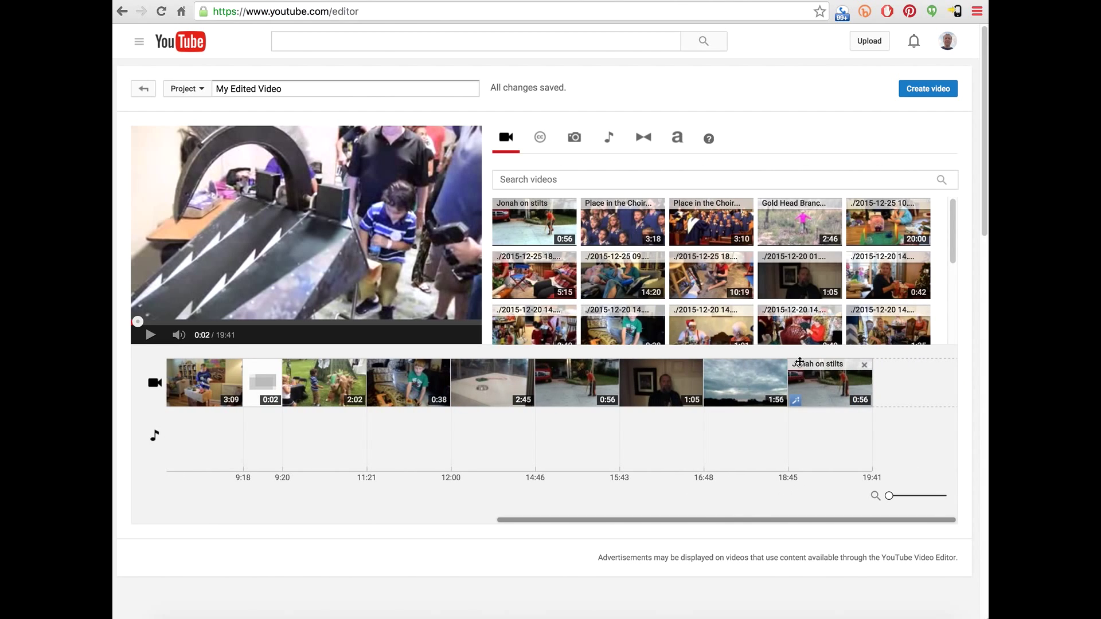
left_click(649, 144)
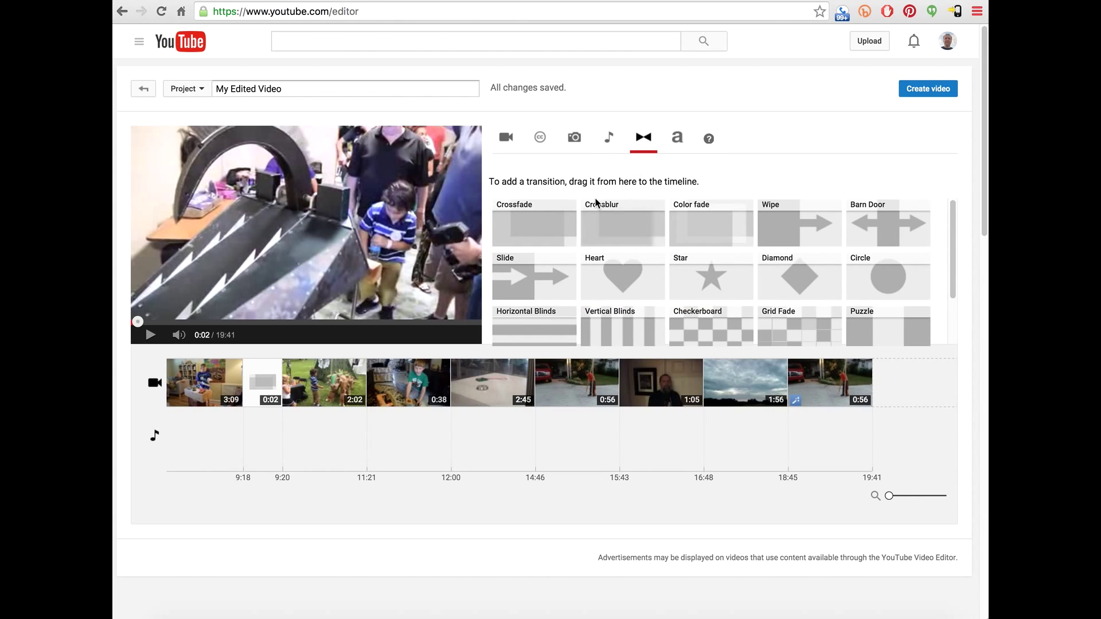
left_click_drag(533, 226, 789, 383)
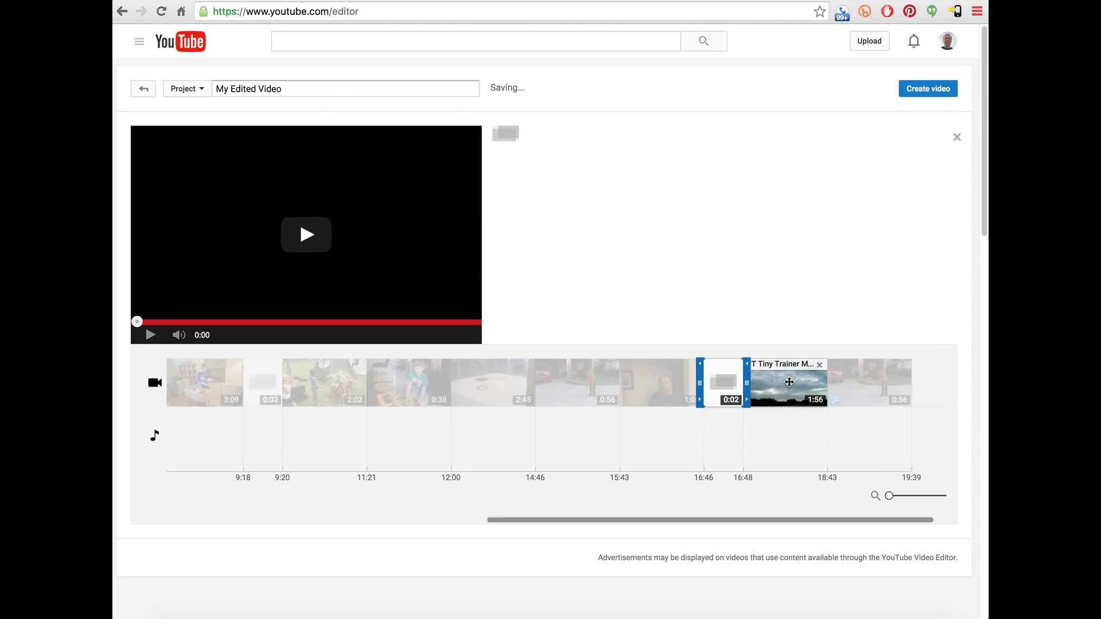
key("space")
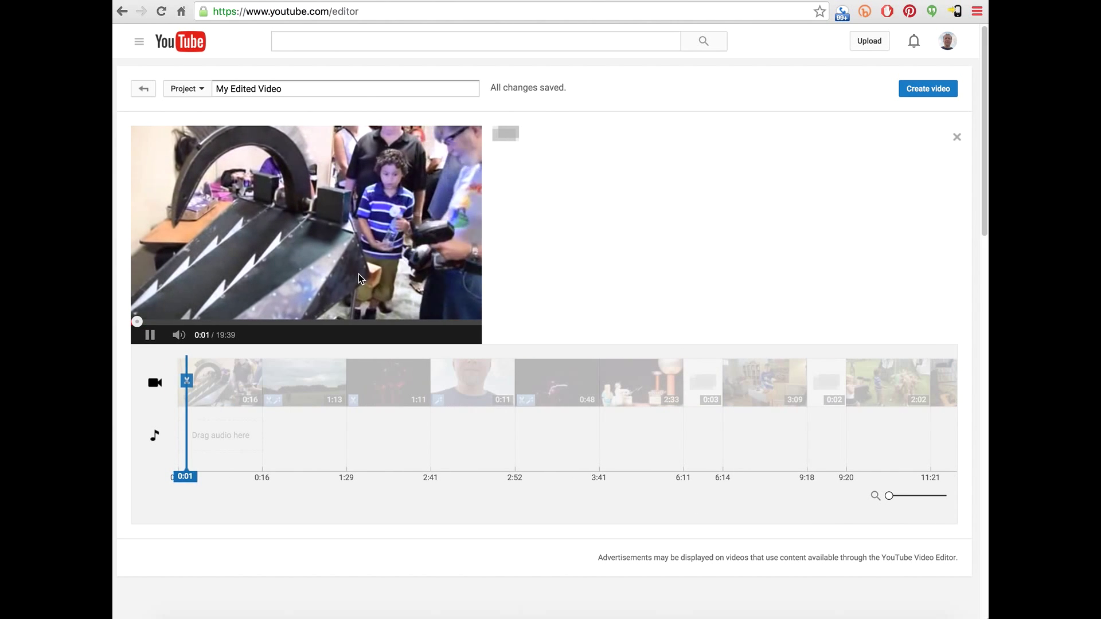
left_click(150, 335)
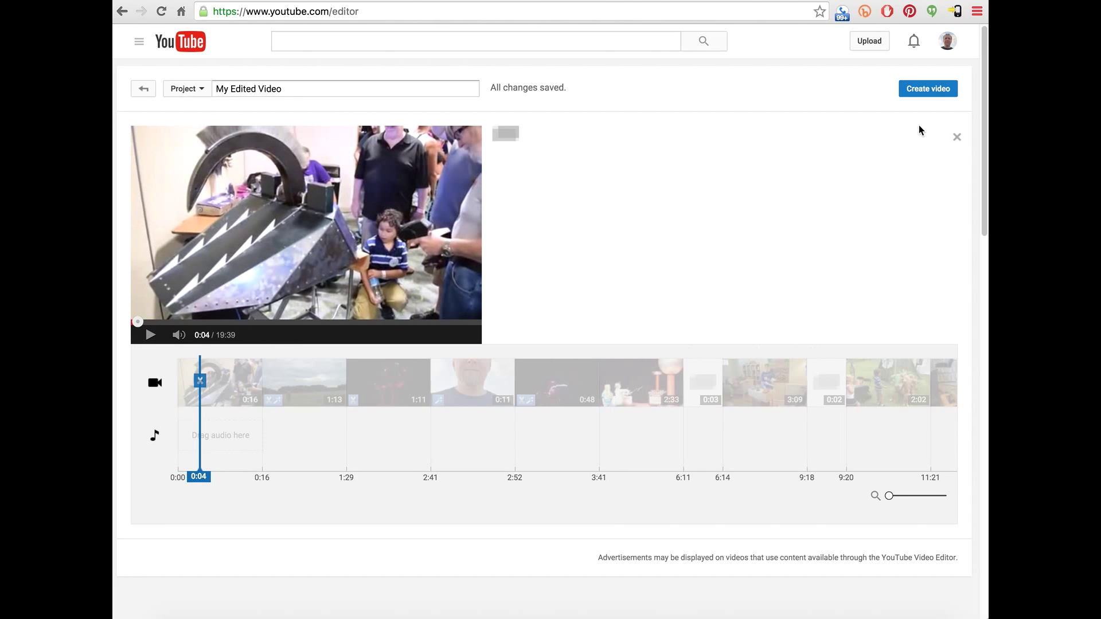
Add a second Crossfade between the sky clip and the closing Jonah on stilts clip.
left_click(957, 139)
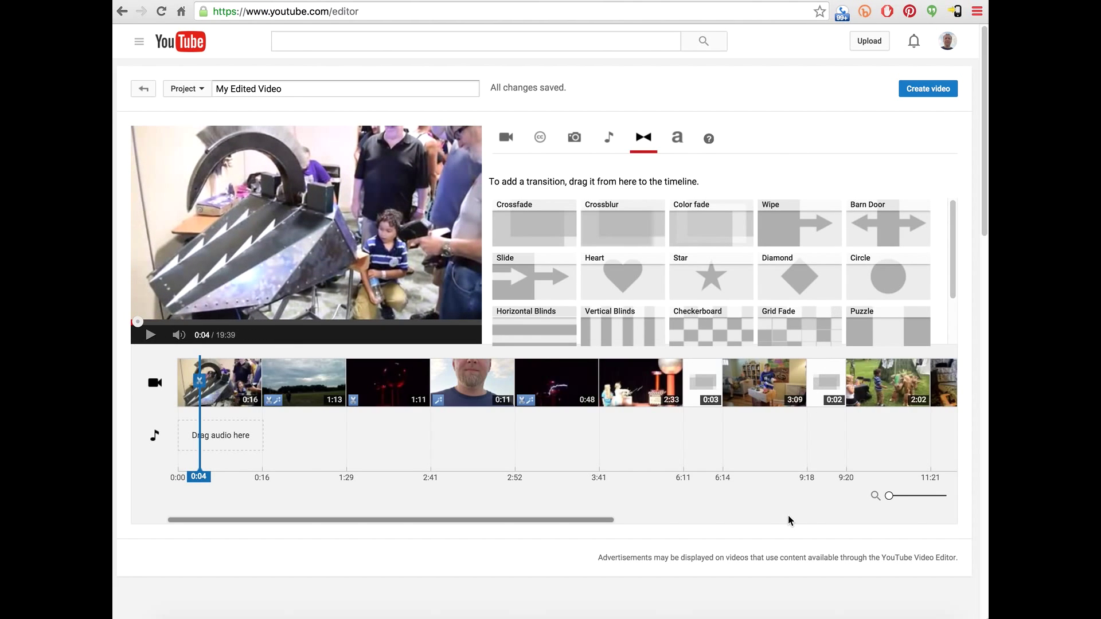
left_click(791, 519)
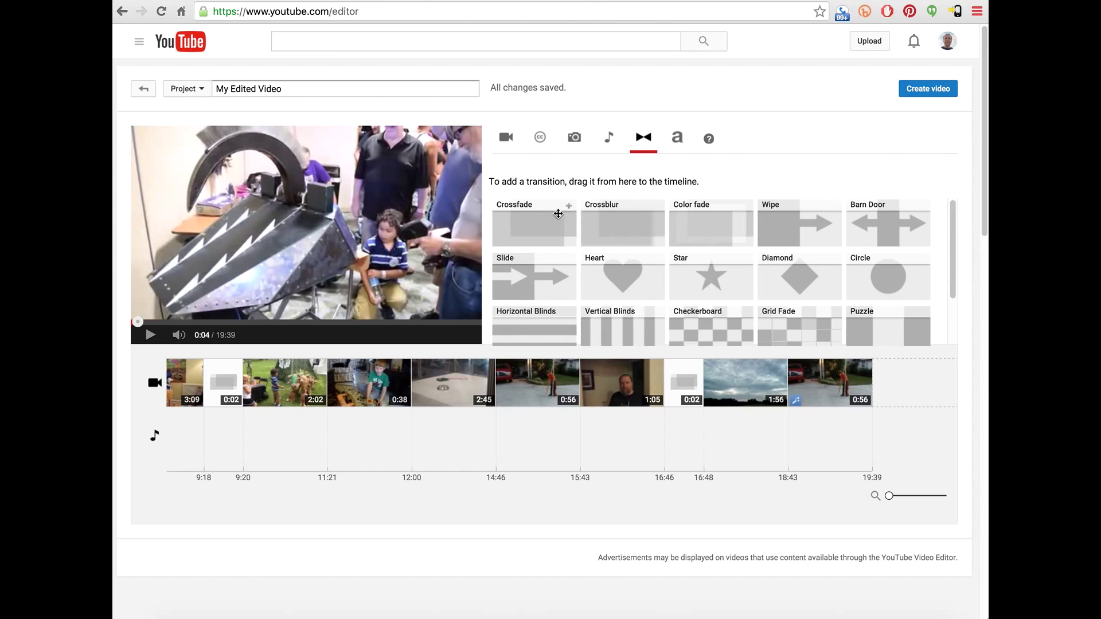
left_click_drag(542, 229, 789, 376)
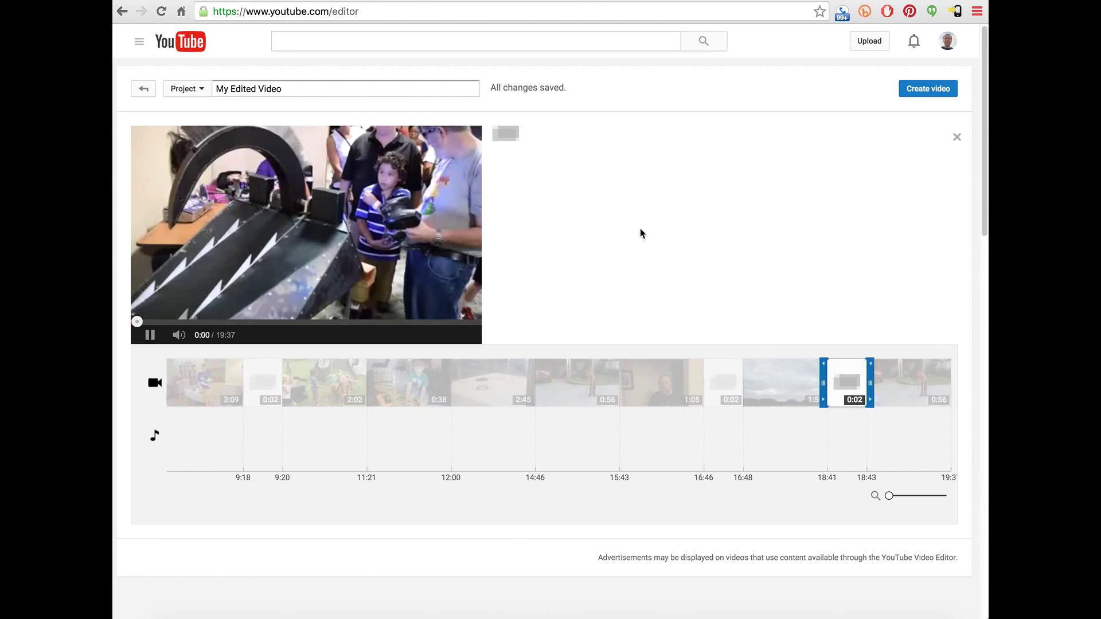
left_click(957, 138)
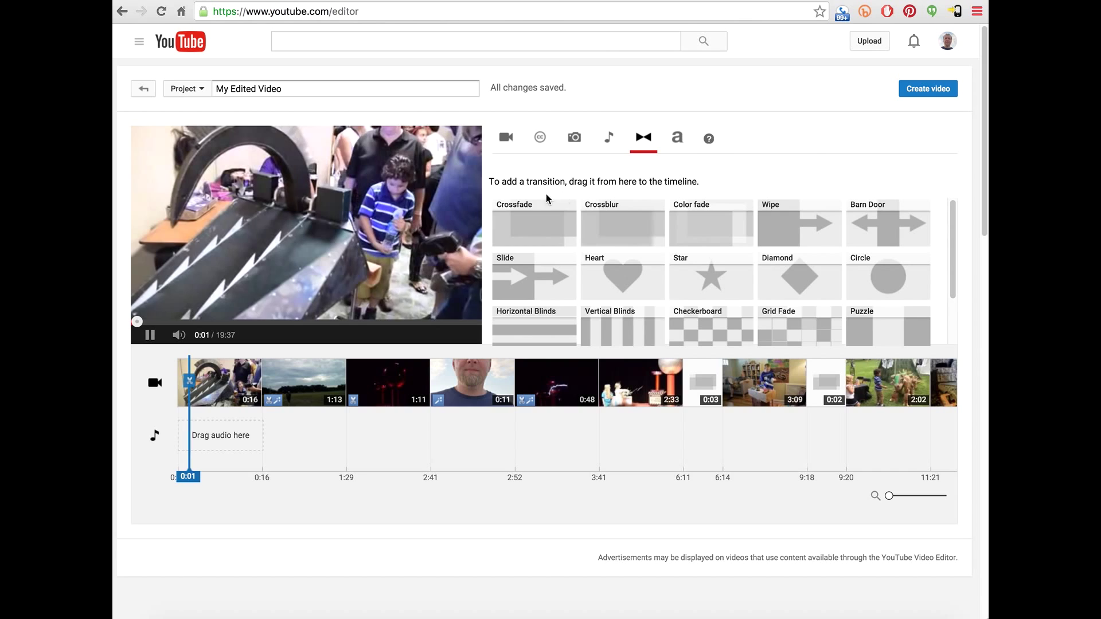
left_click(150, 335)
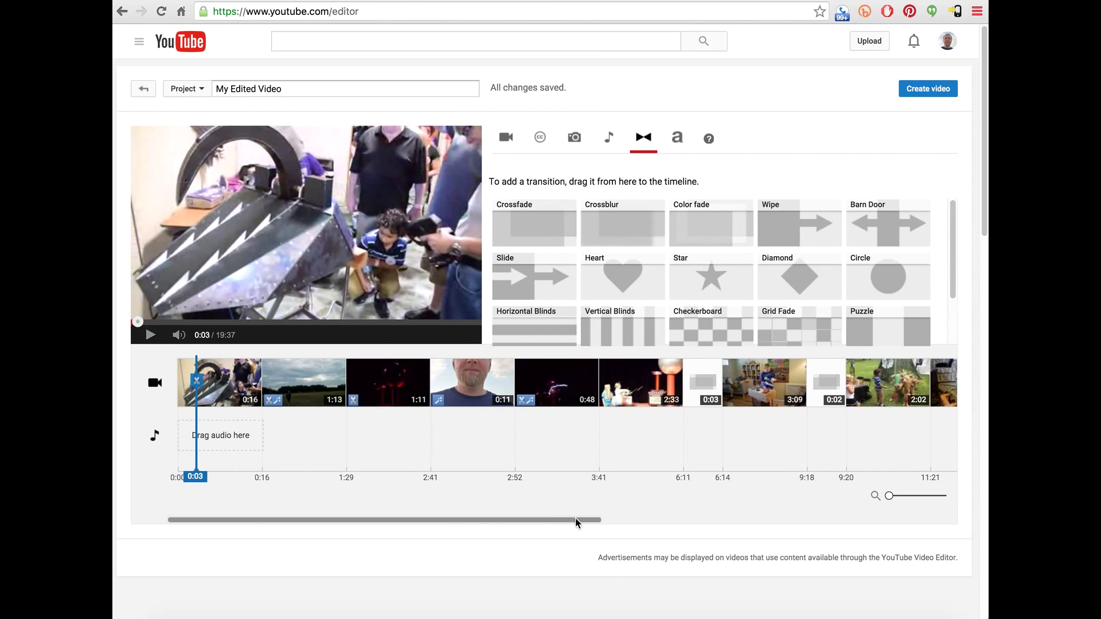
Scroll the timeline back and forth to review the edited clips.
left_click_drag(622, 515, 116, 509)
left_click(684, 519)
left_click_drag(683, 520, 321, 481)
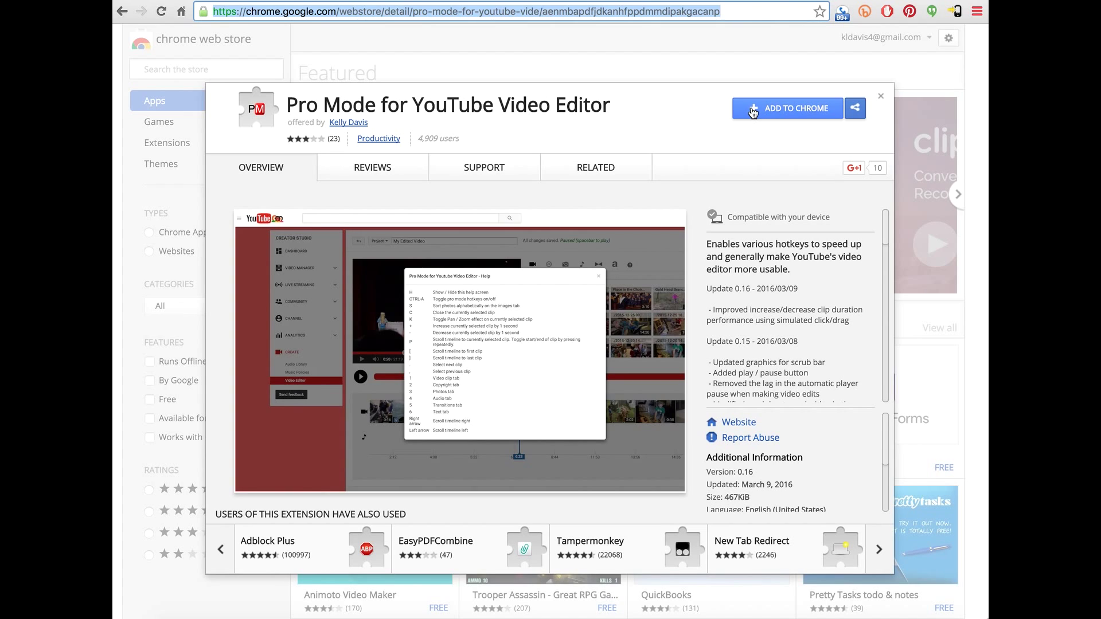
Add the Pro Mode for YouTube Video Editor extension to Chrome and confirm the installation.
left_click(775, 109)
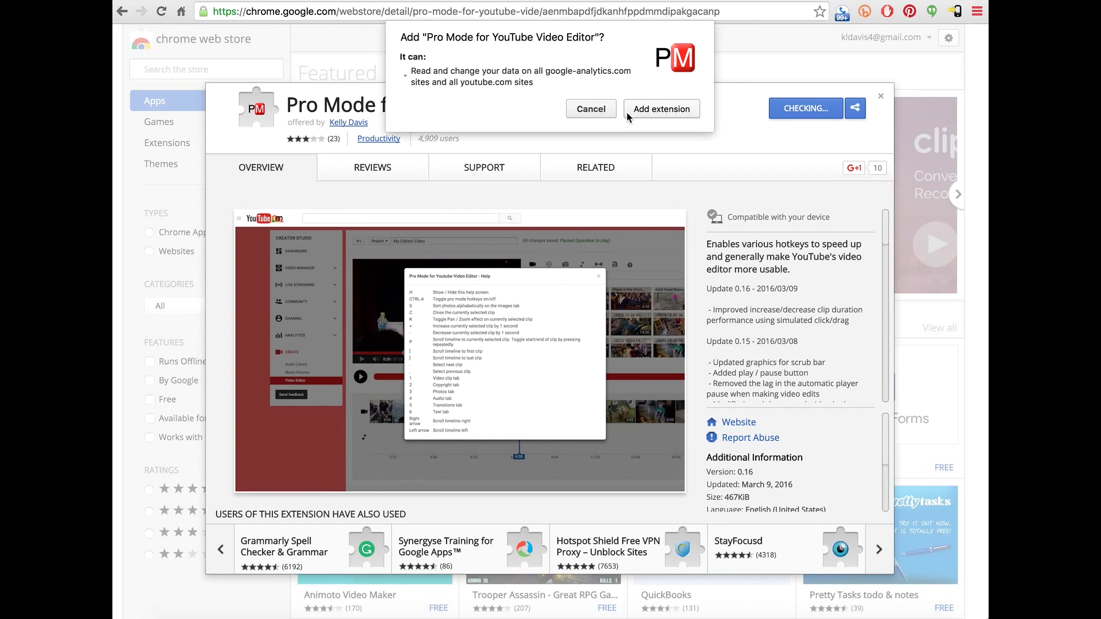
left_click(674, 109)
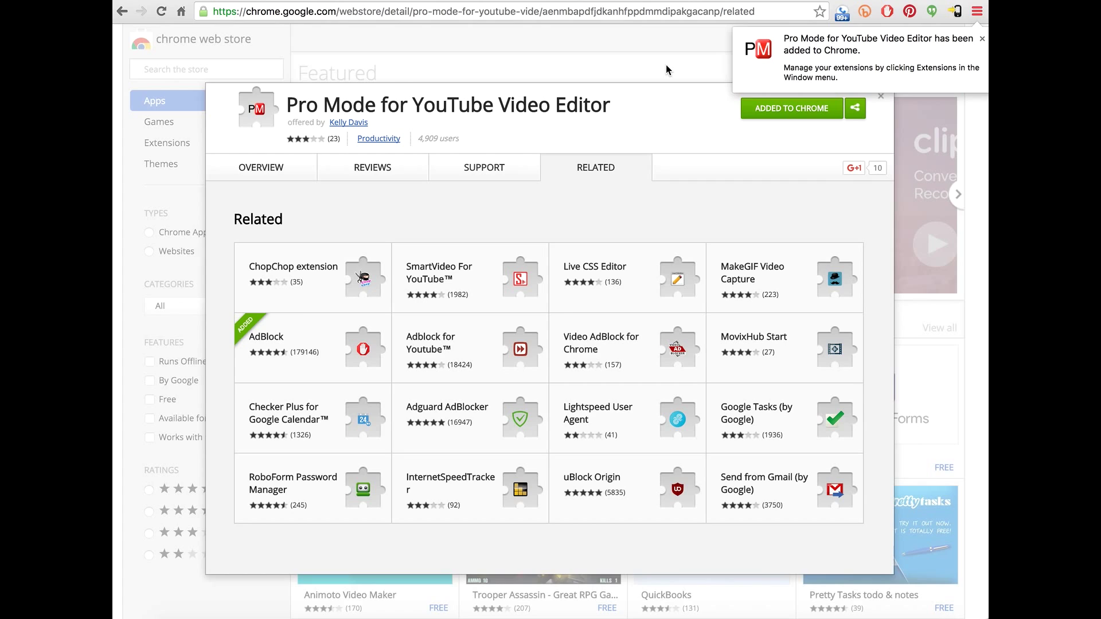
left_click(666, 63)
left_click(865, 10)
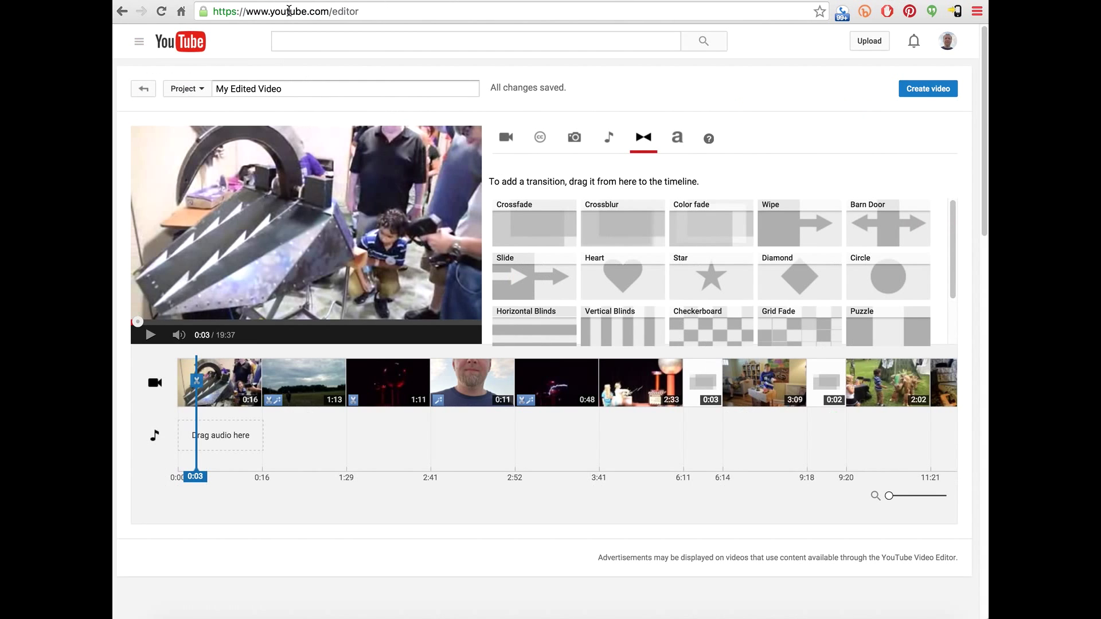
Reload youtube.com/editor so Pro Mode activates, then scroll to its scrubber bar.
left_click(288, 11)
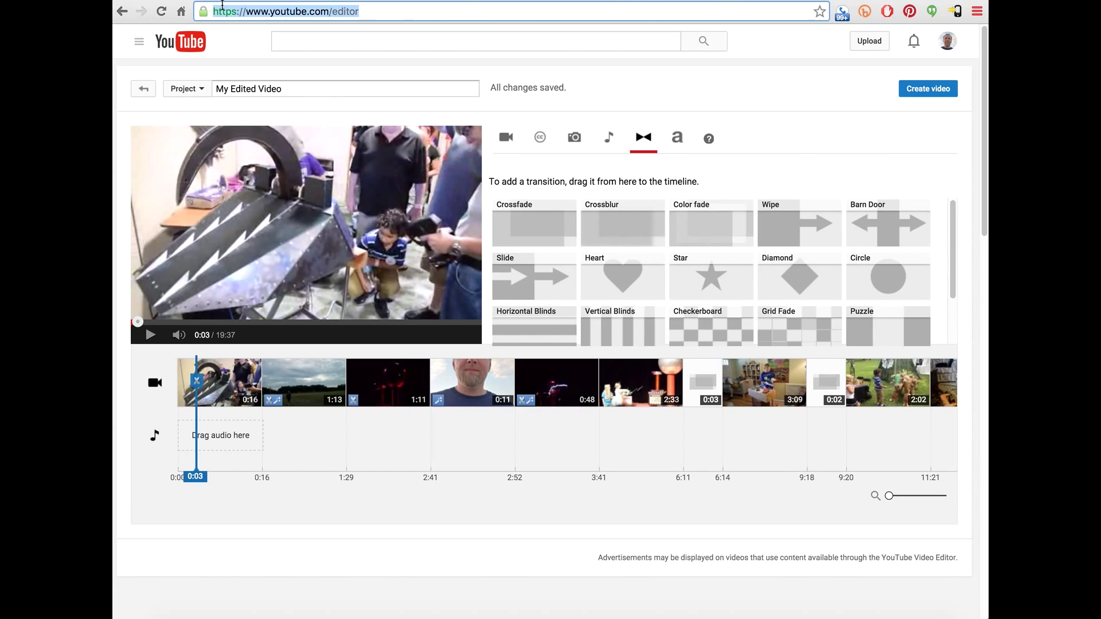
key("Return")
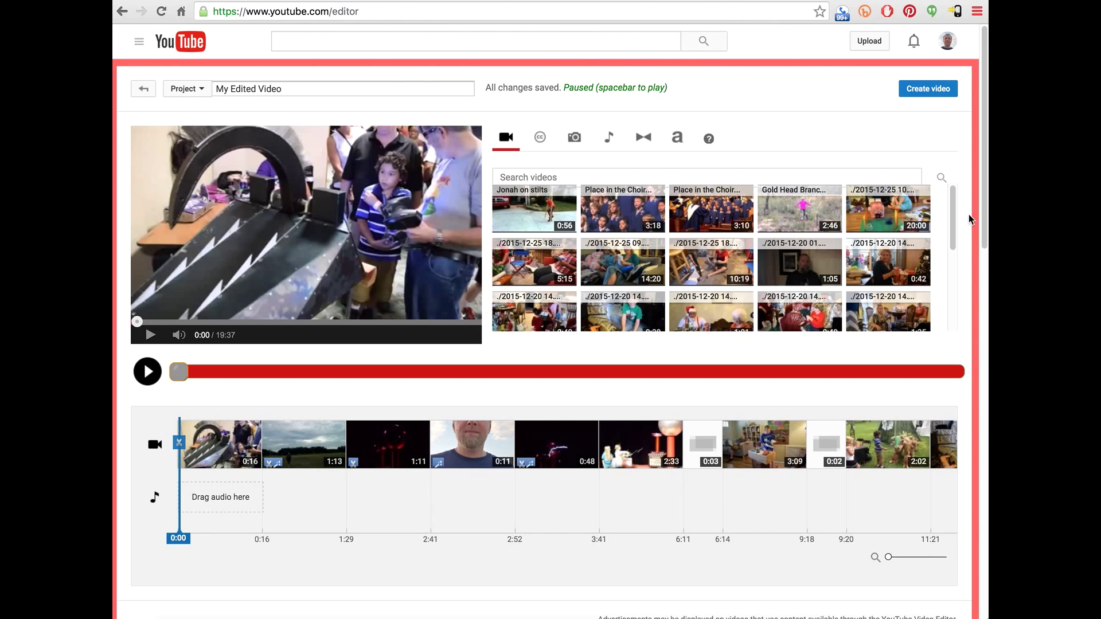
left_click_drag(980, 222, 983, 184)
Show the Pro Mode hotkey help with H, review it, then close it.
key("h")
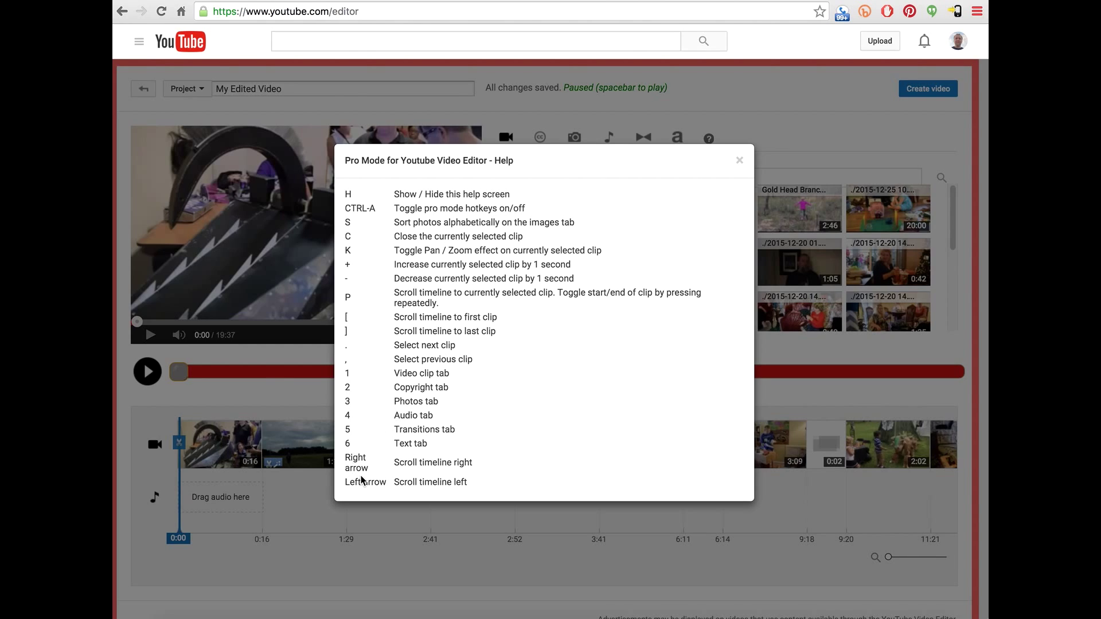
left_click(740, 163)
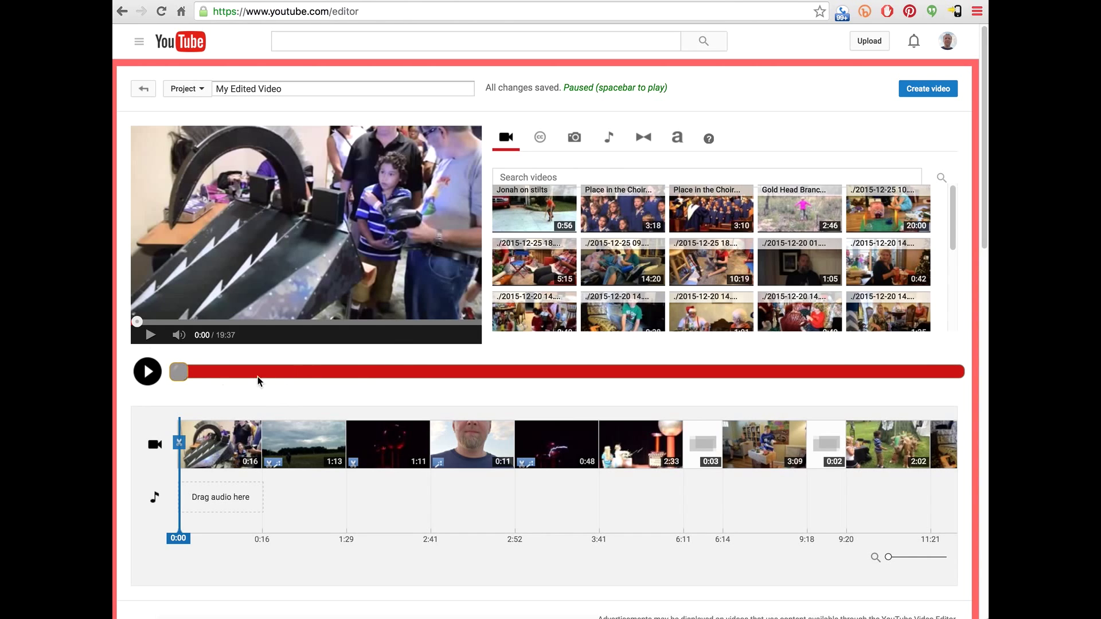
Place a Crossfade transition between the 0:56 and 1:05 clips near the timeline's end.
left_click_drag(183, 376, 902, 372)
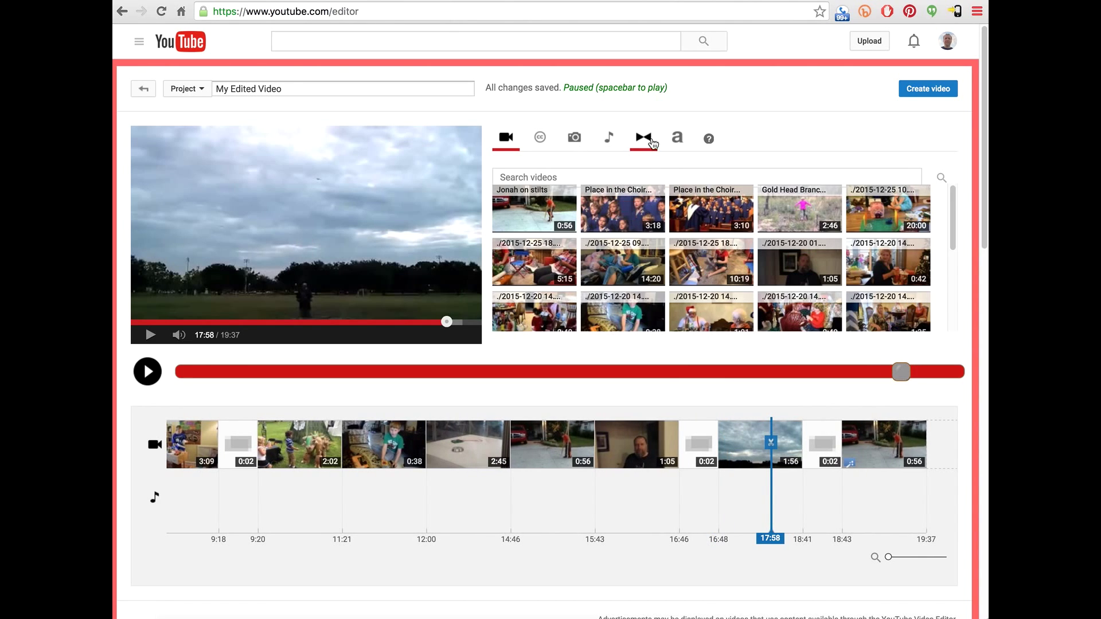
left_click(648, 138)
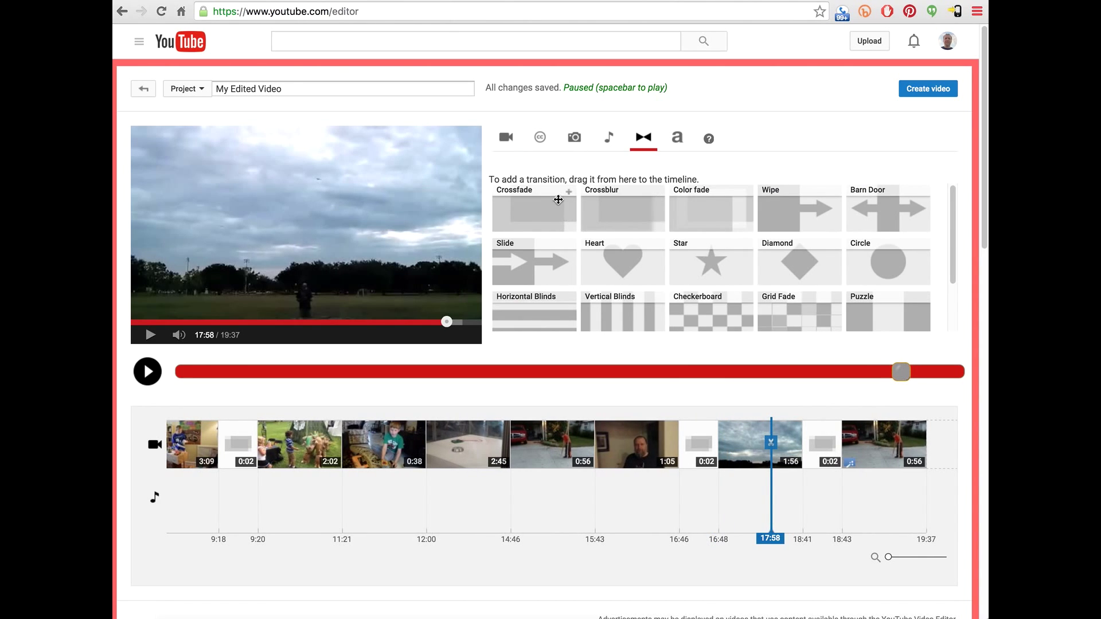
left_click_drag(538, 207, 591, 434)
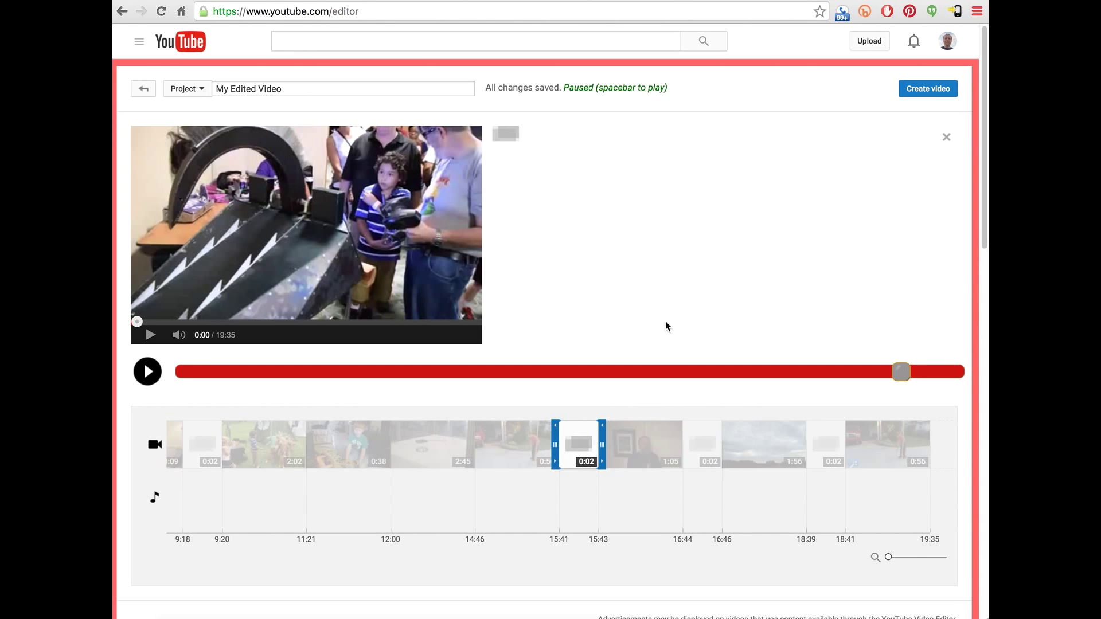
left_click(948, 139)
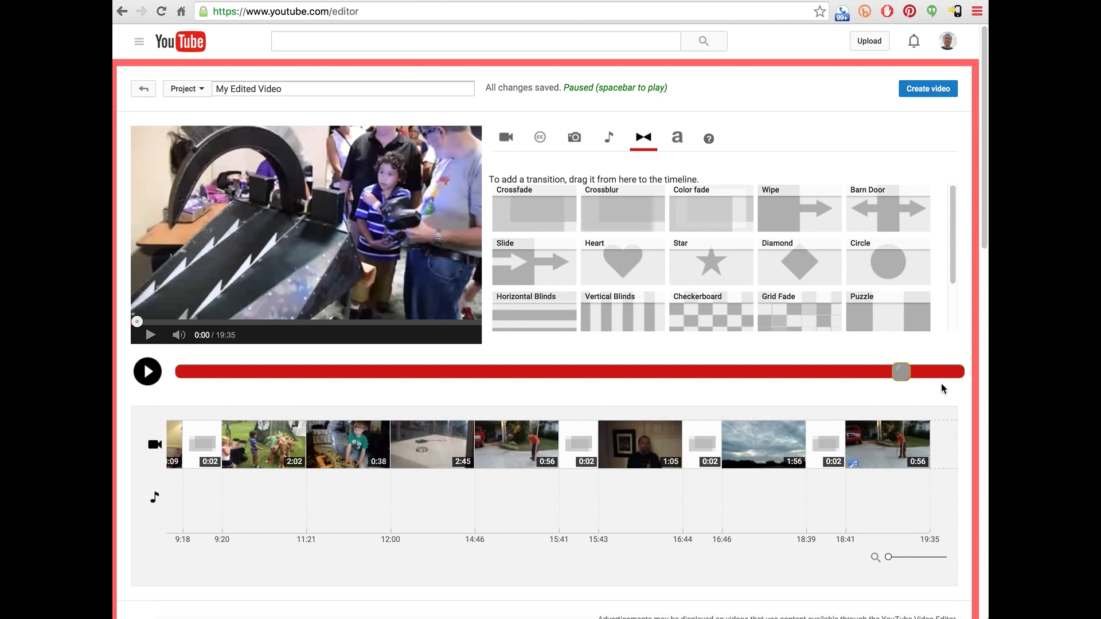
Scrub the preview to about 16:13, 7:37 and 3:56, then play and pause it.
left_click_drag(903, 370, 271, 371)
left_click_drag(396, 372, 362, 377)
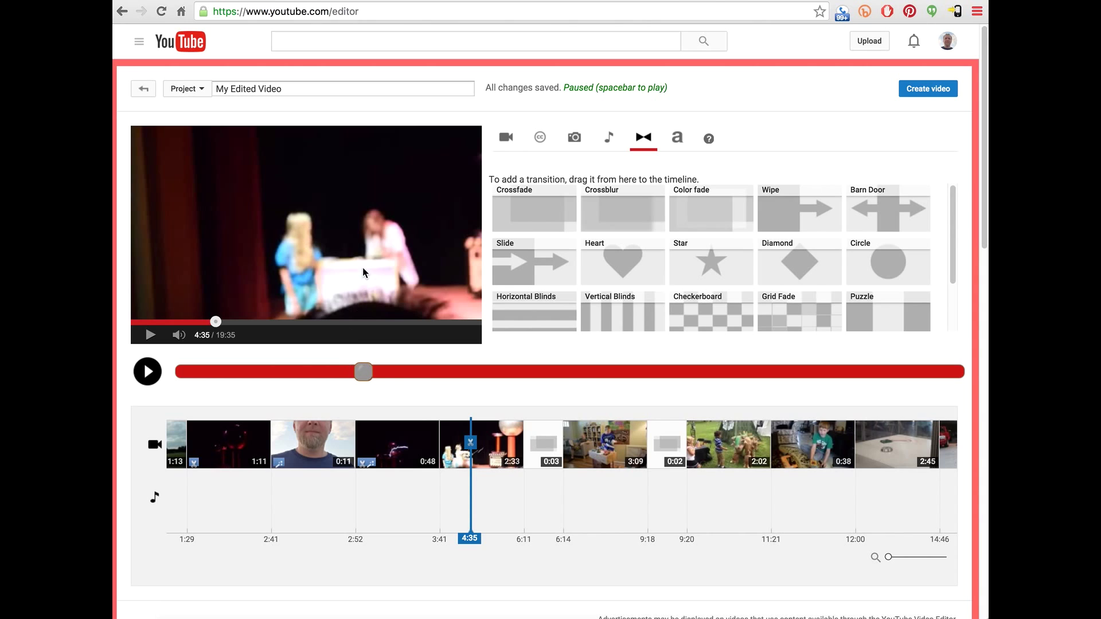
left_click_drag(363, 373, 756, 371)
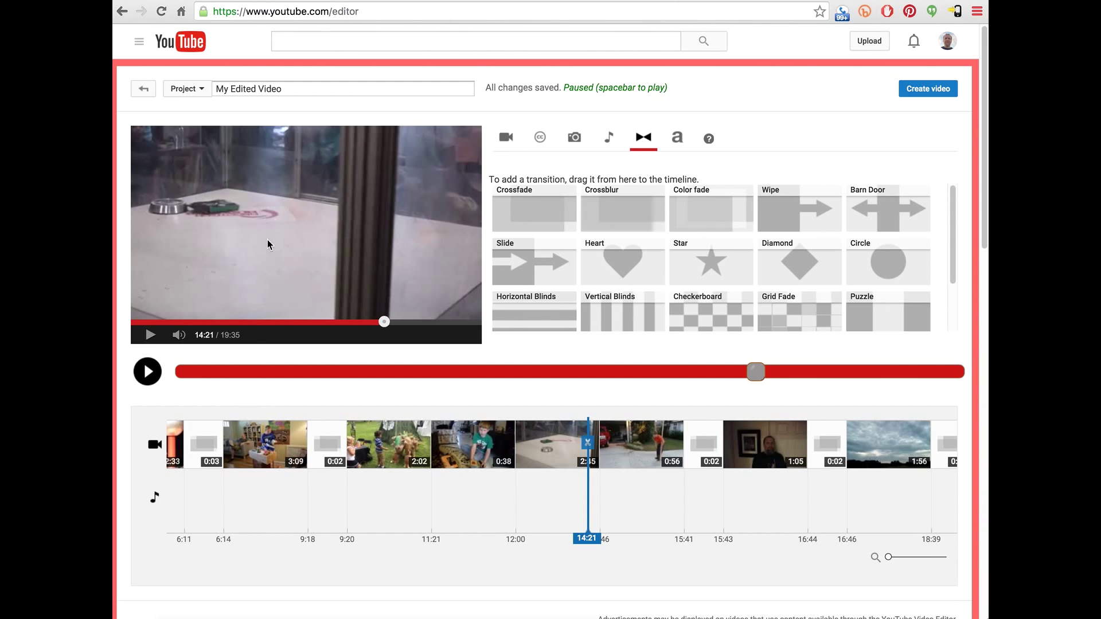
left_click(150, 375)
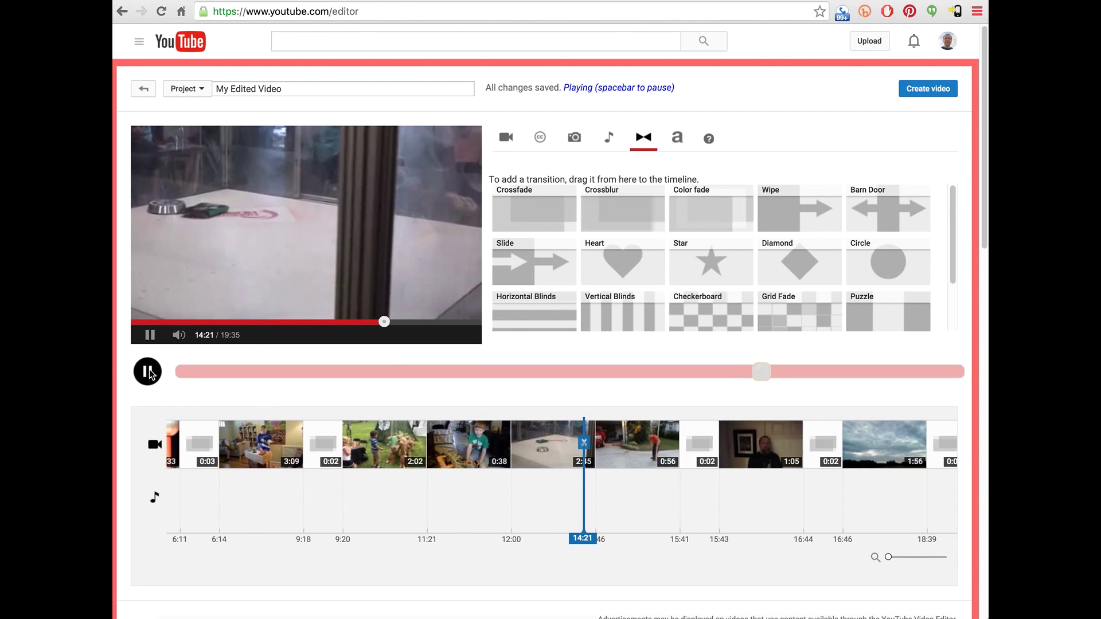
left_click(151, 378)
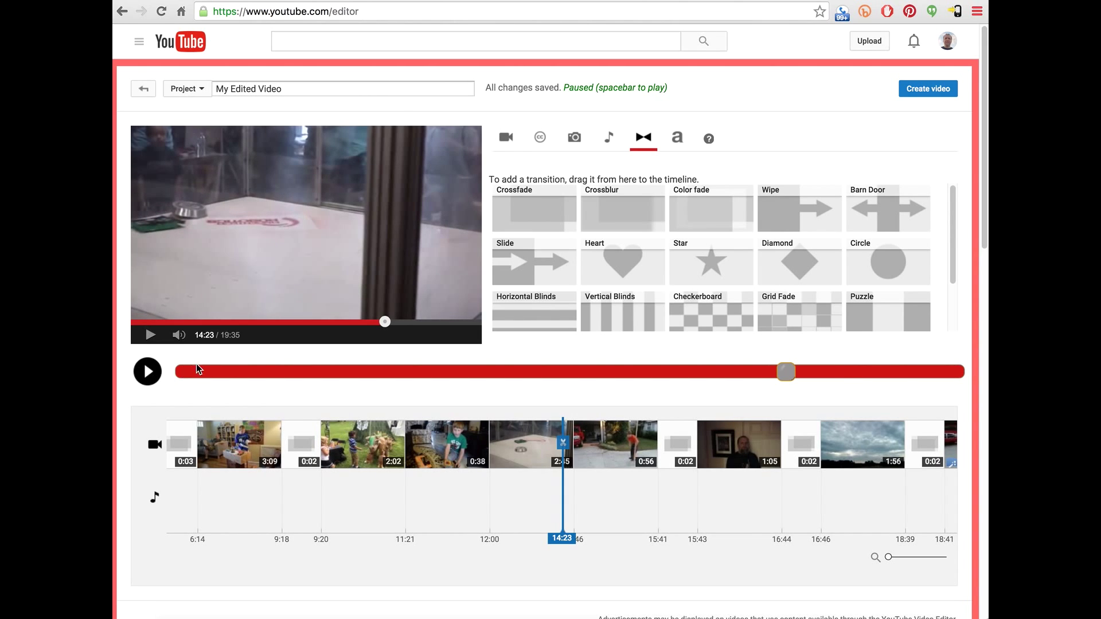
key("space")
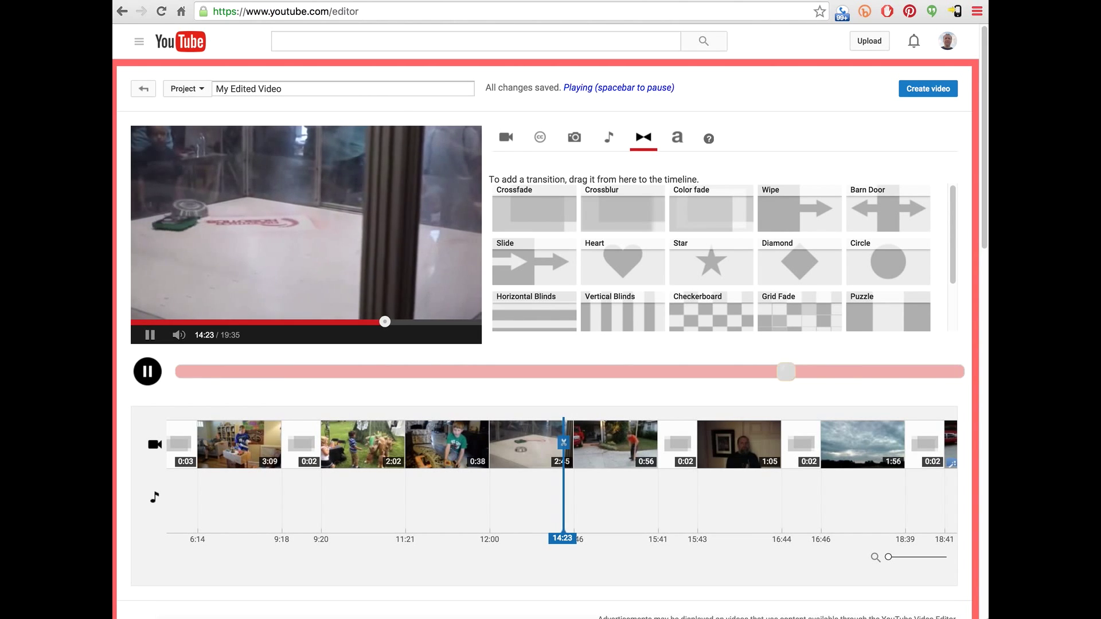
key("space")
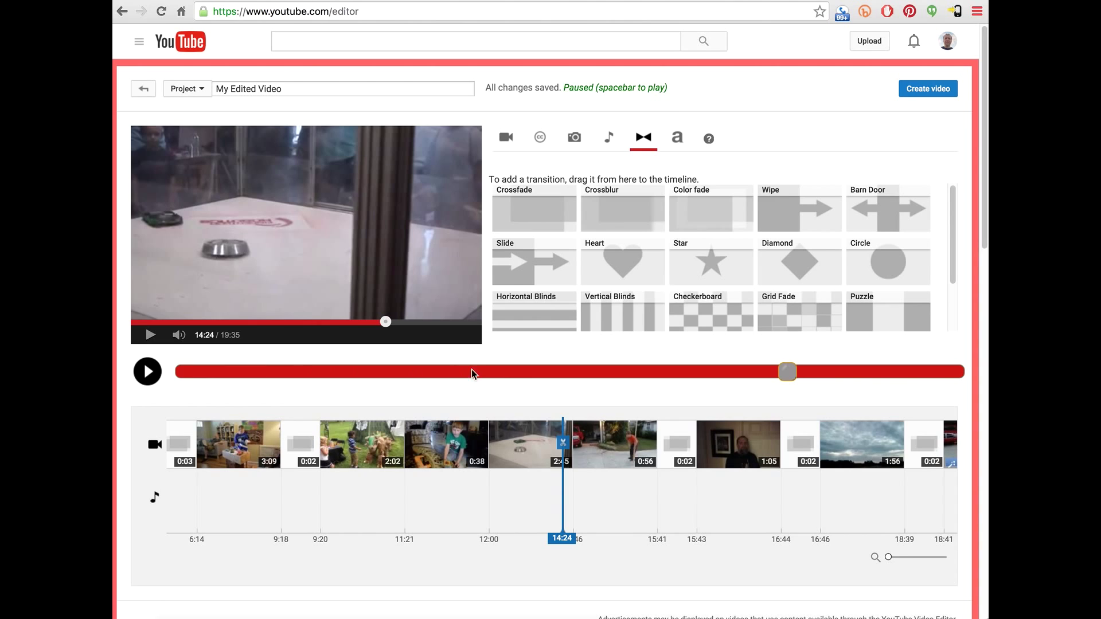
Jump the timeline back to 11:30 and select the opening 0:16 clip's quick fixes.
left_click(785, 373)
left_click_drag(785, 373, 641, 372)
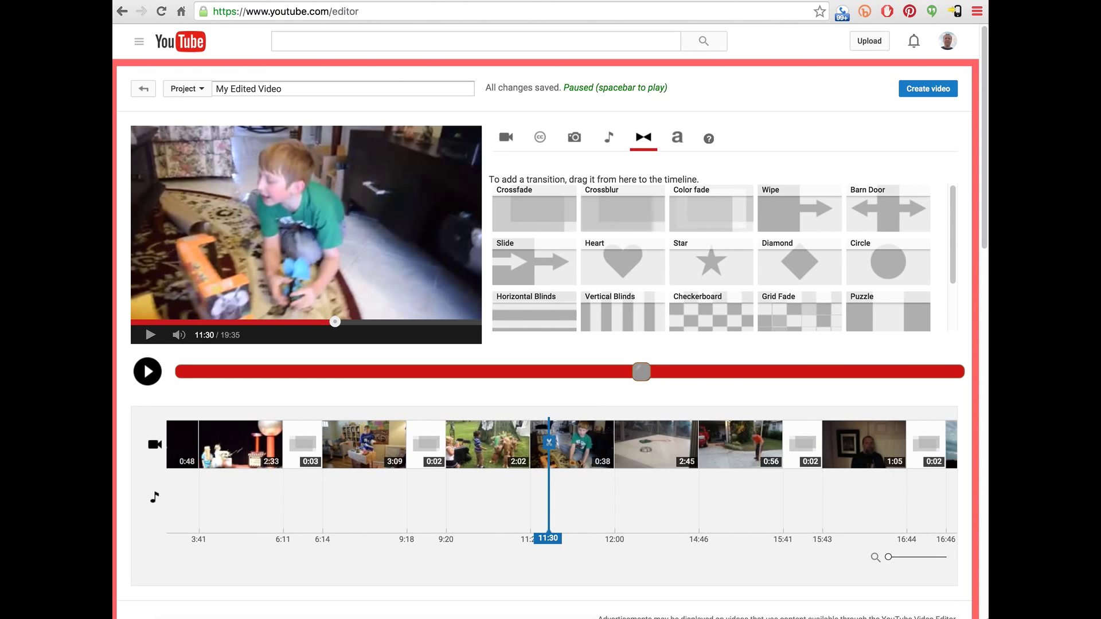
left_click(220, 444)
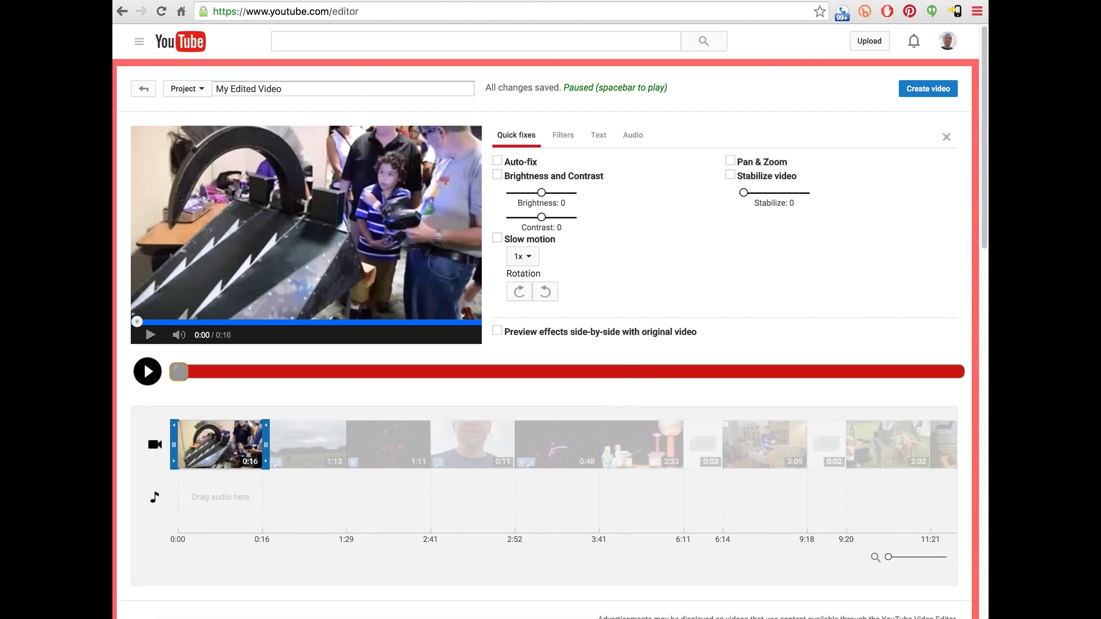
Select the 1:13 model-plane clip and drag its right trim handle to adjust its length.
key("Delete")
key("Delete")
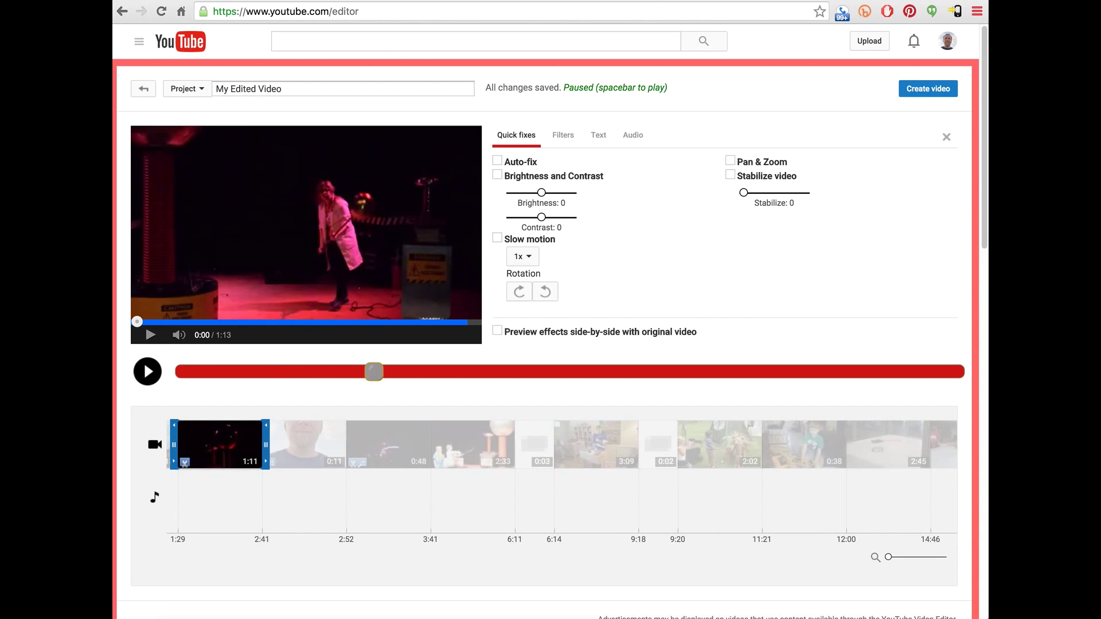
key("ctrl+z")
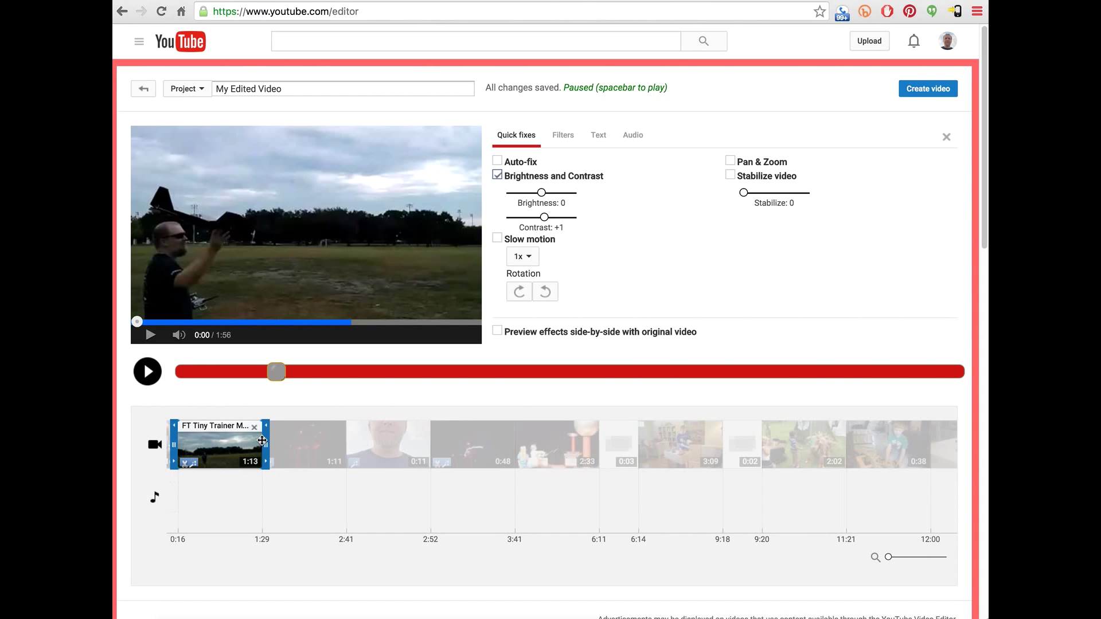
left_click_drag(263, 441, 276, 445)
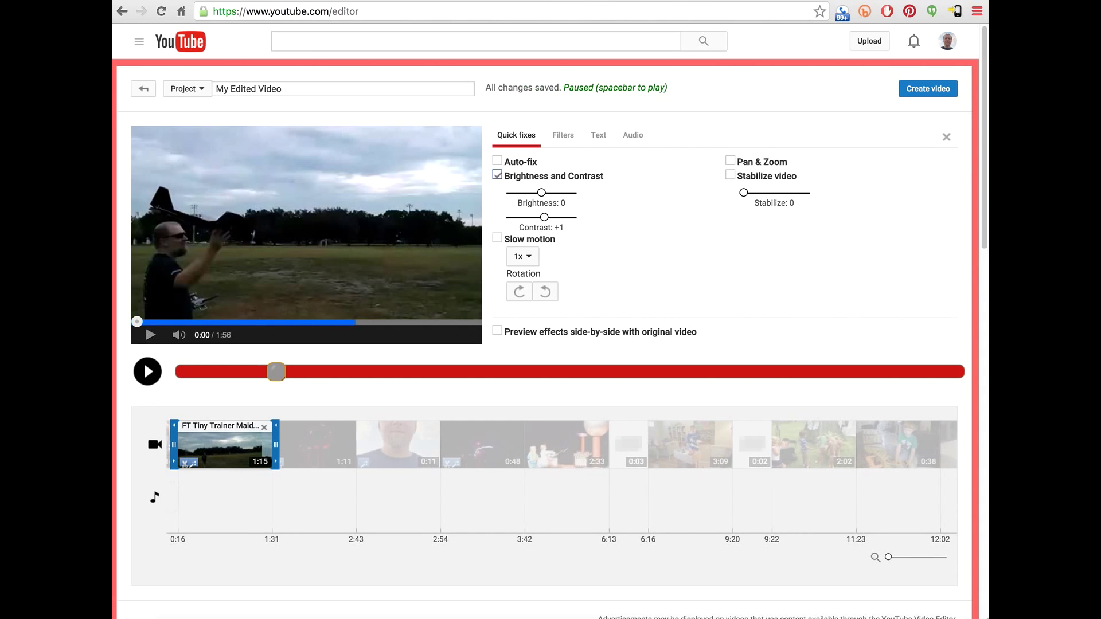
left_click_drag(276, 444, 283, 444)
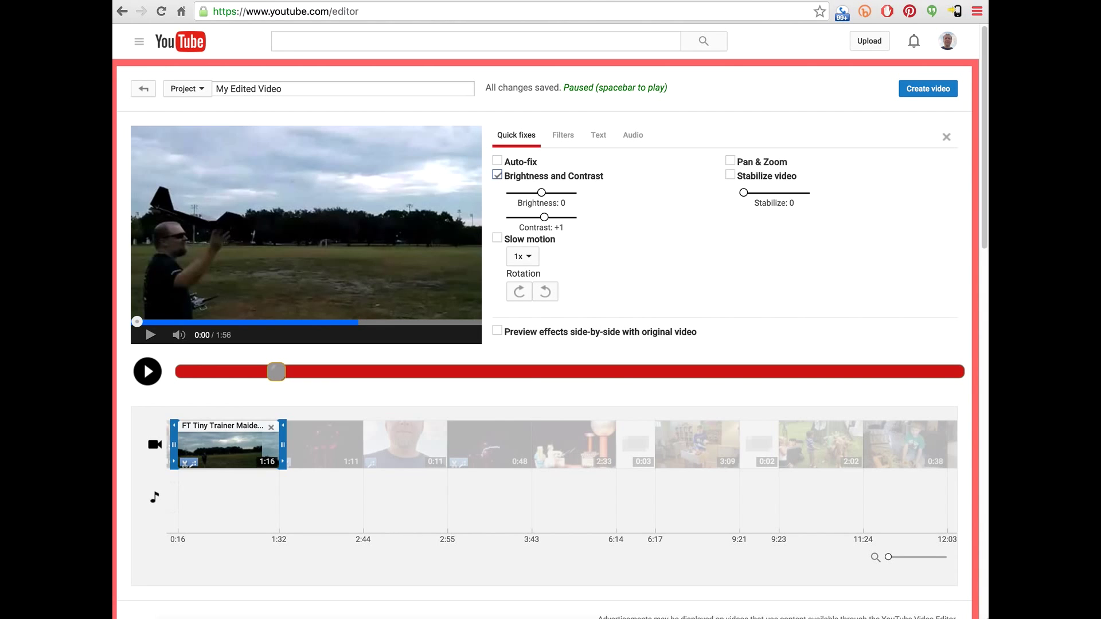
left_click_drag(283, 445, 276, 444)
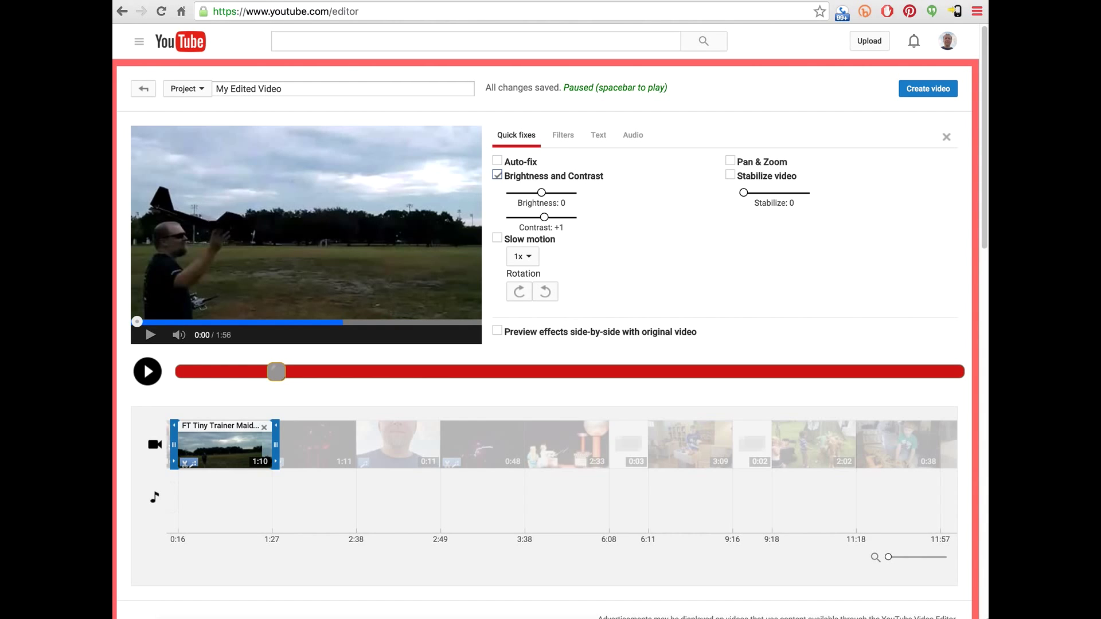
Preview the DSC_2468.JPG photo clip, then switch its Pan & Zoom off and back on.
left_click(408, 445)
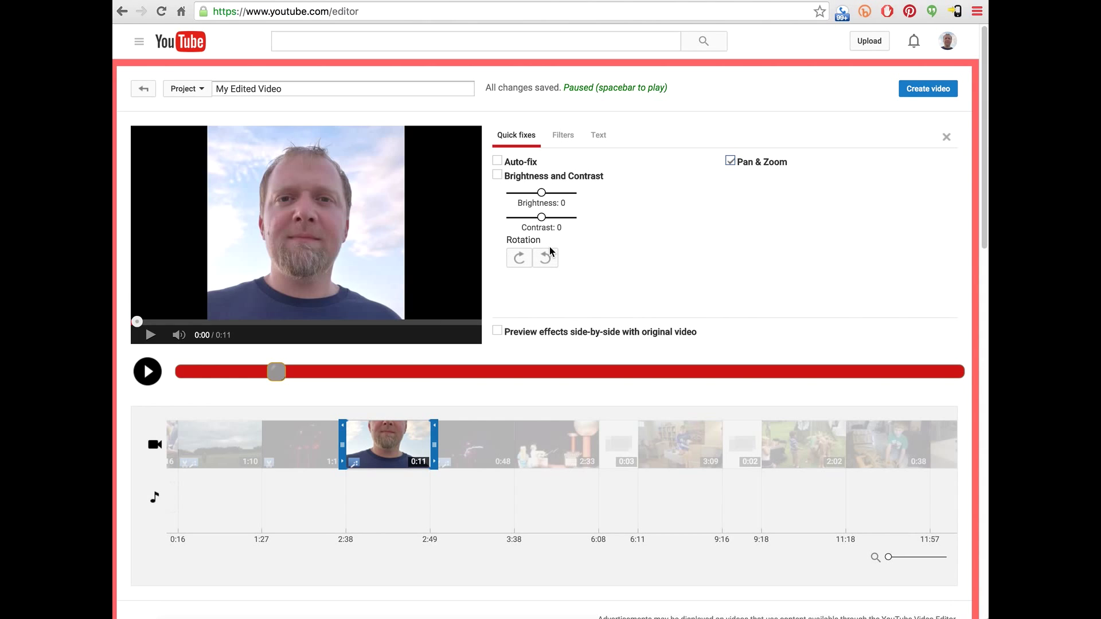
left_click(731, 161)
left_click(146, 376)
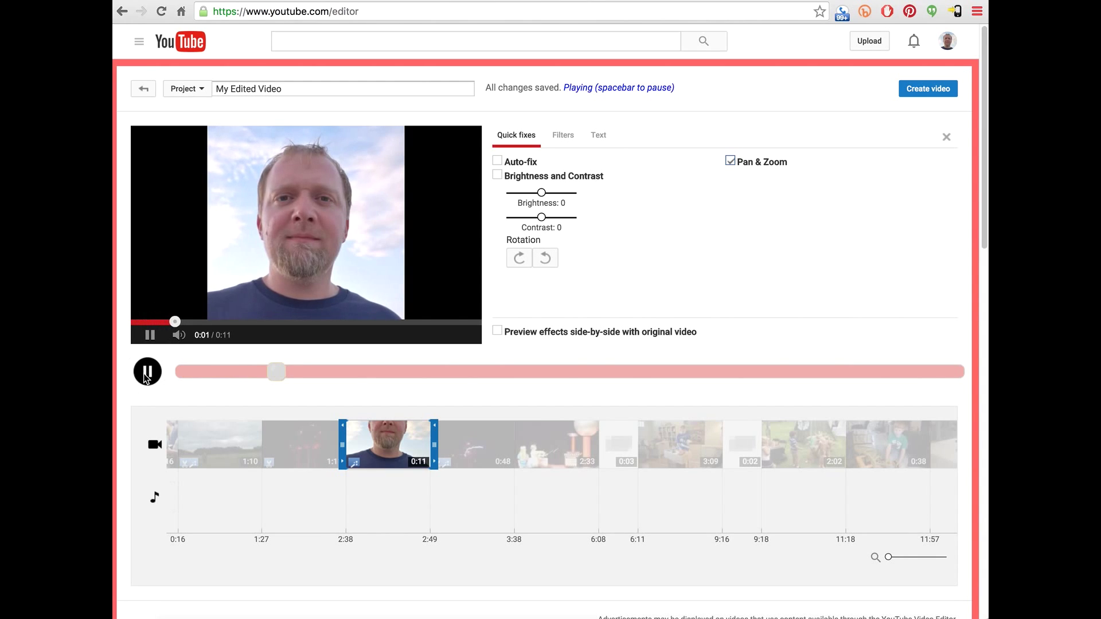
left_click(147, 374)
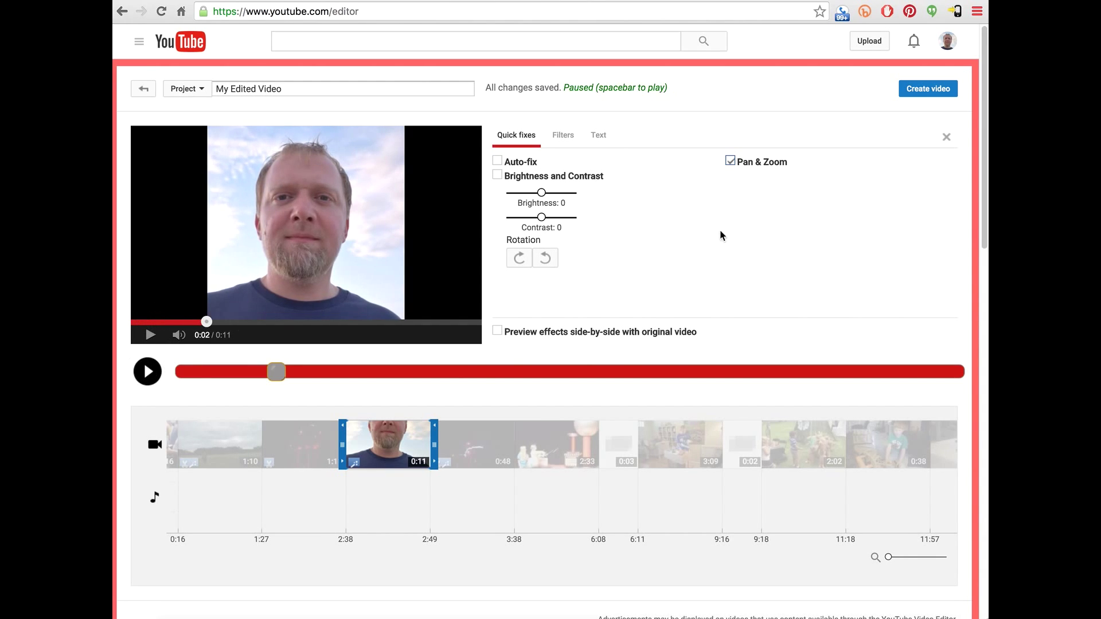
left_click(729, 166)
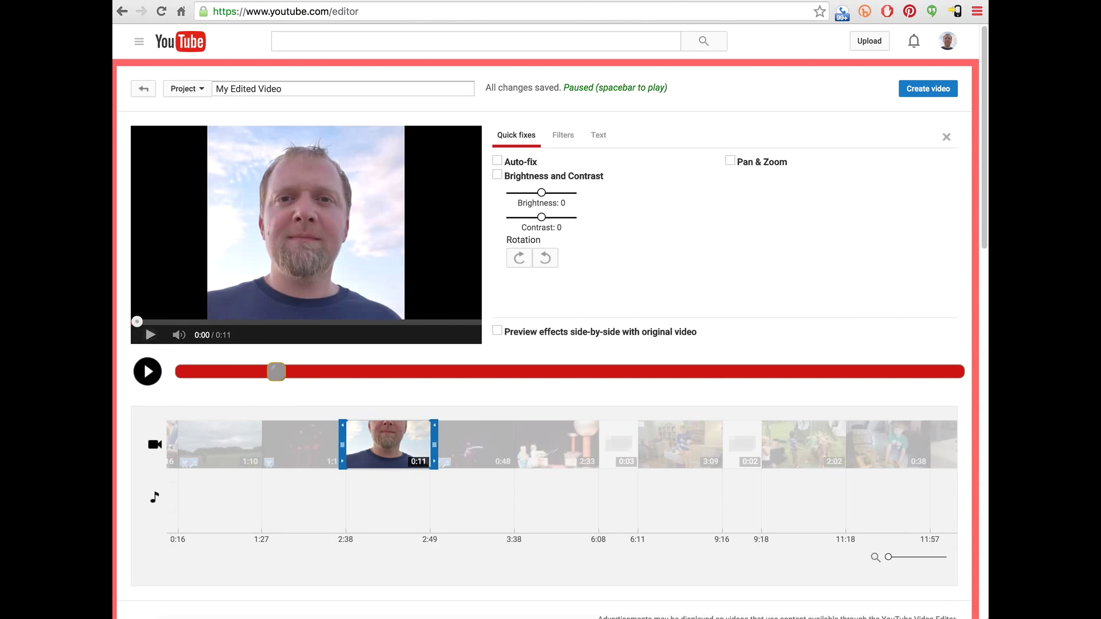
left_click(730, 160)
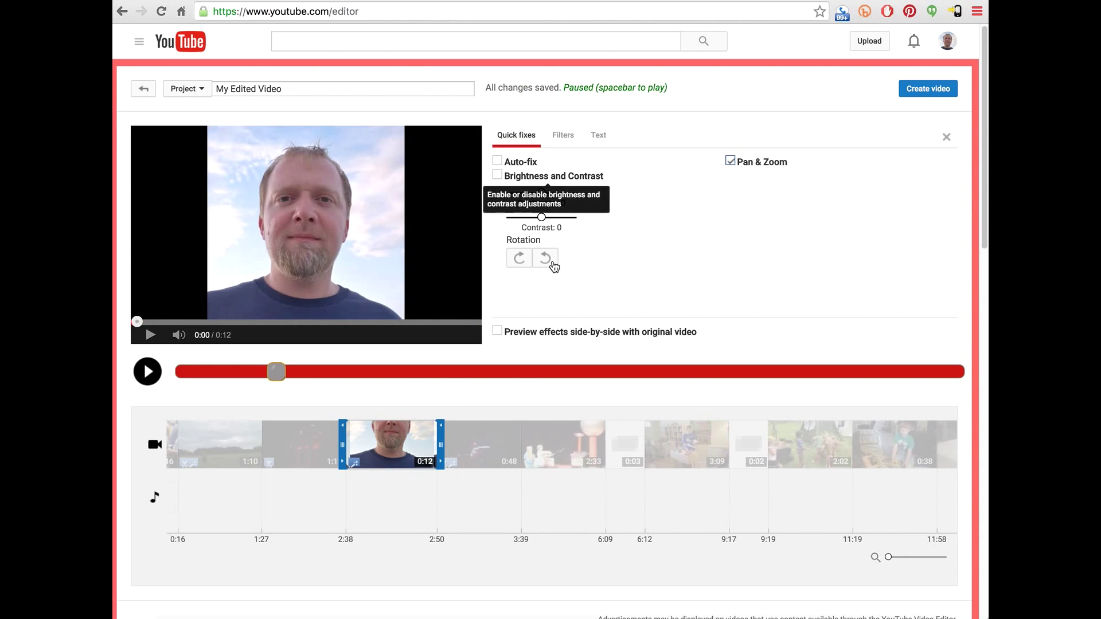
Close the photo clip's settings and move from the uploaded videos library to the titles library.
mouse_move(420, 439)
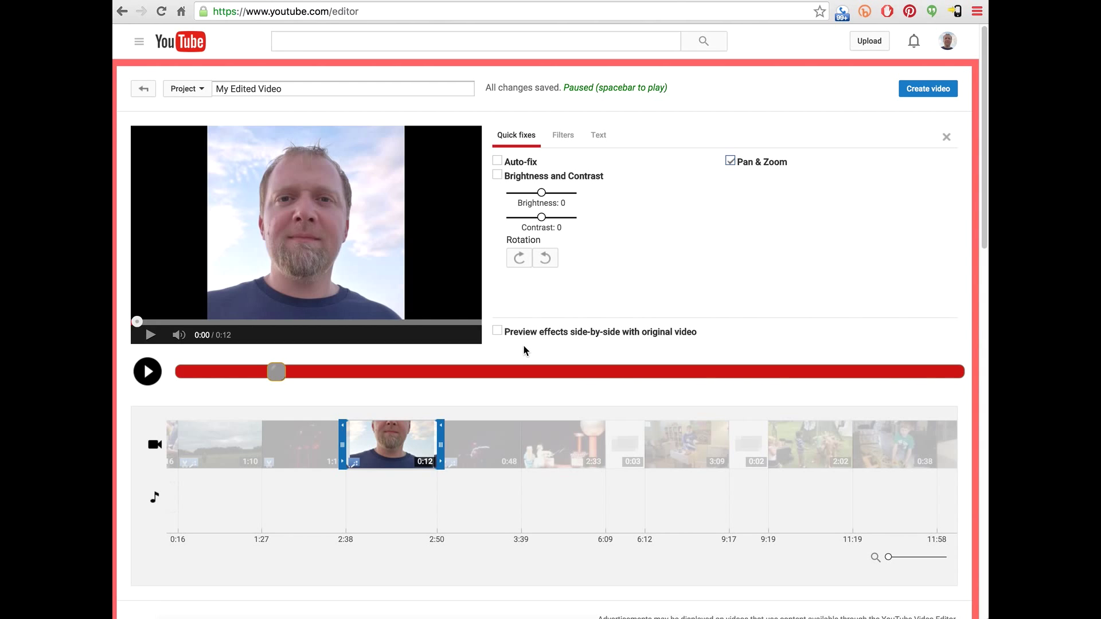
key("Escape")
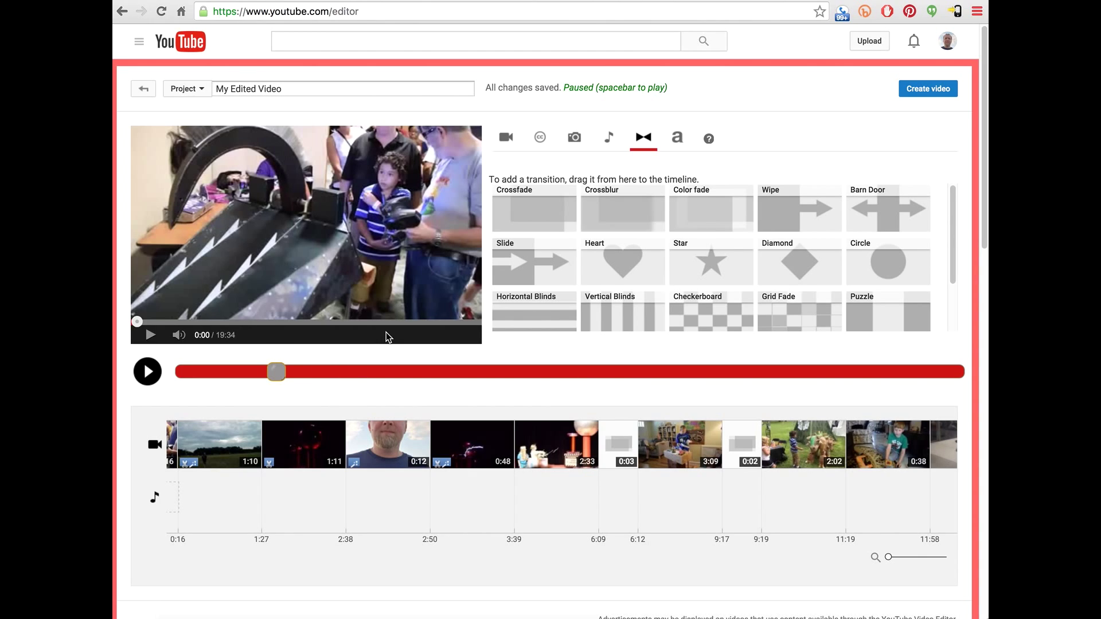
left_click(299, 445)
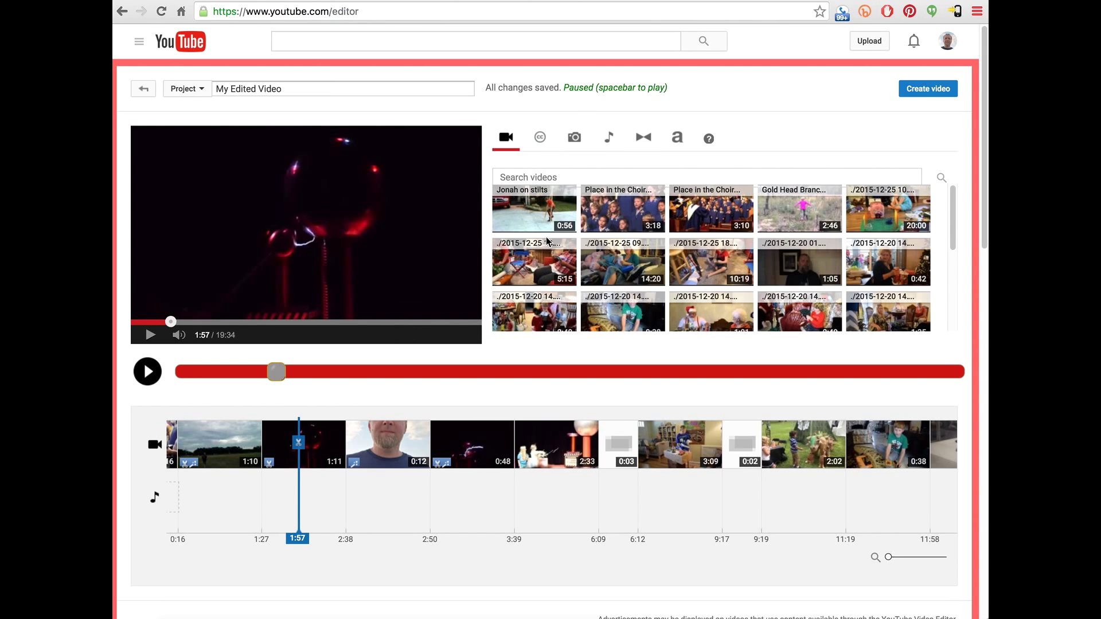
left_click(540, 137)
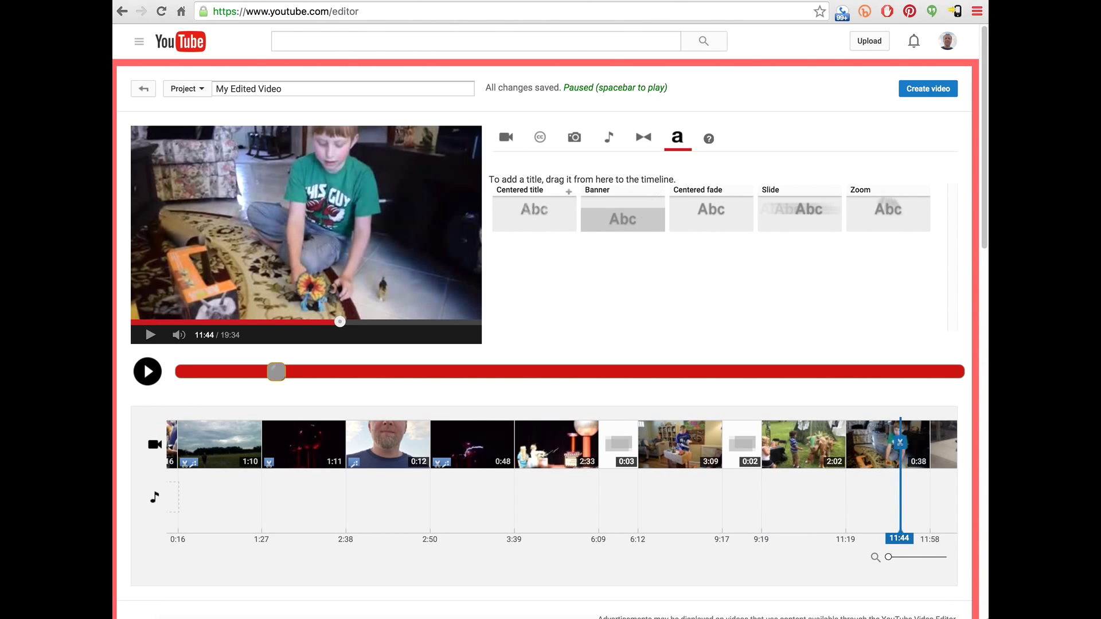
key("h")
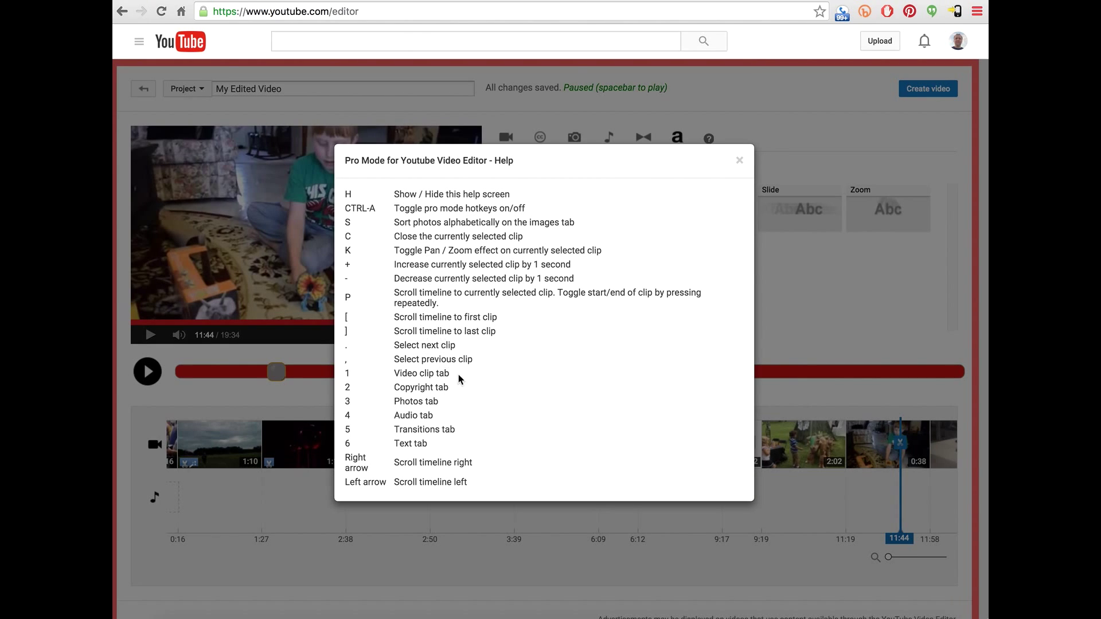
left_click(740, 162)
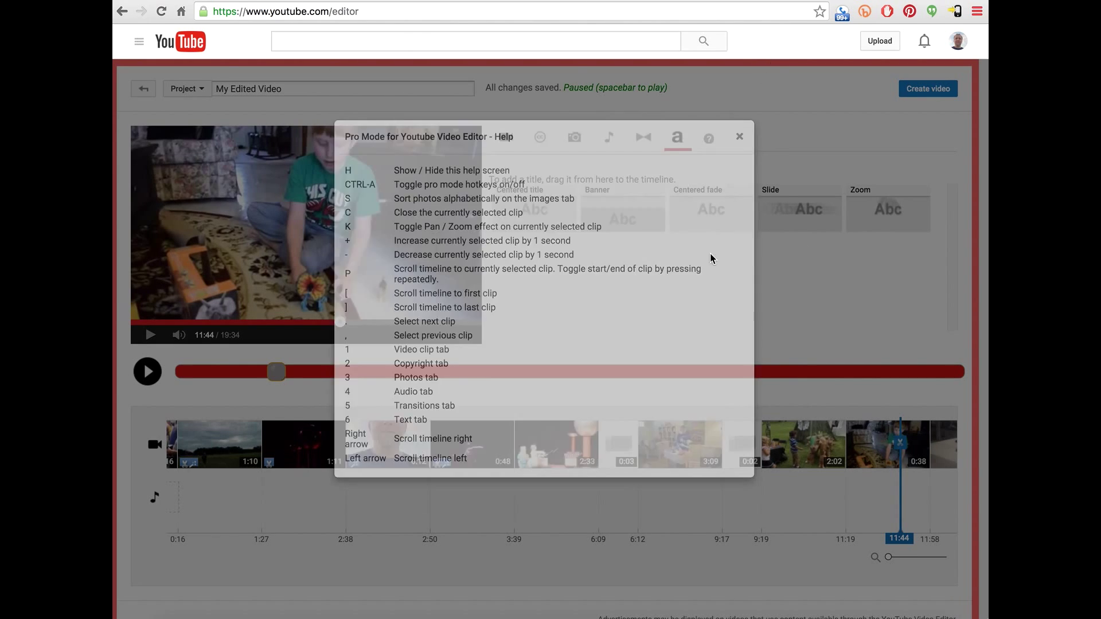
key("Right")
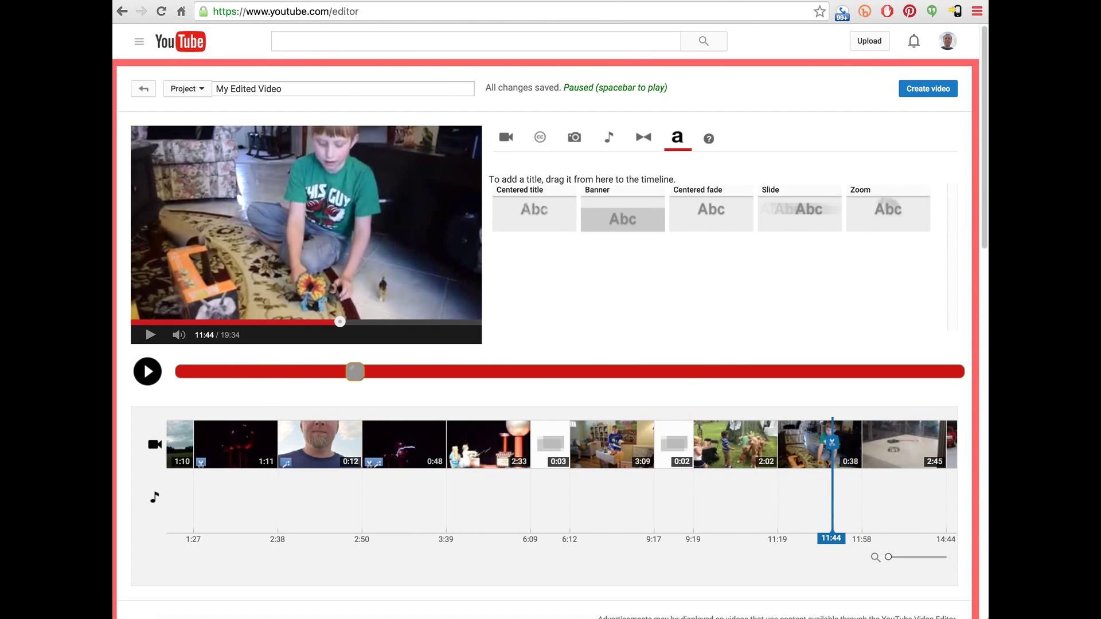
key("Right")
key("Right")
key("Right")
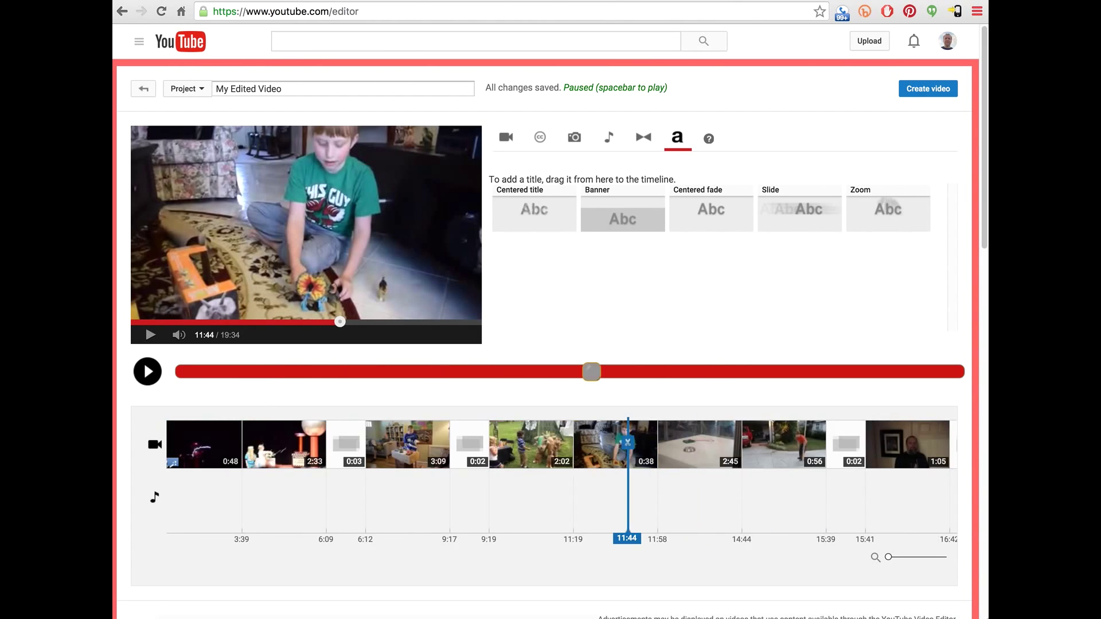
key("Left")
key("Left")
key("Right")
key("Right")
key("Right")
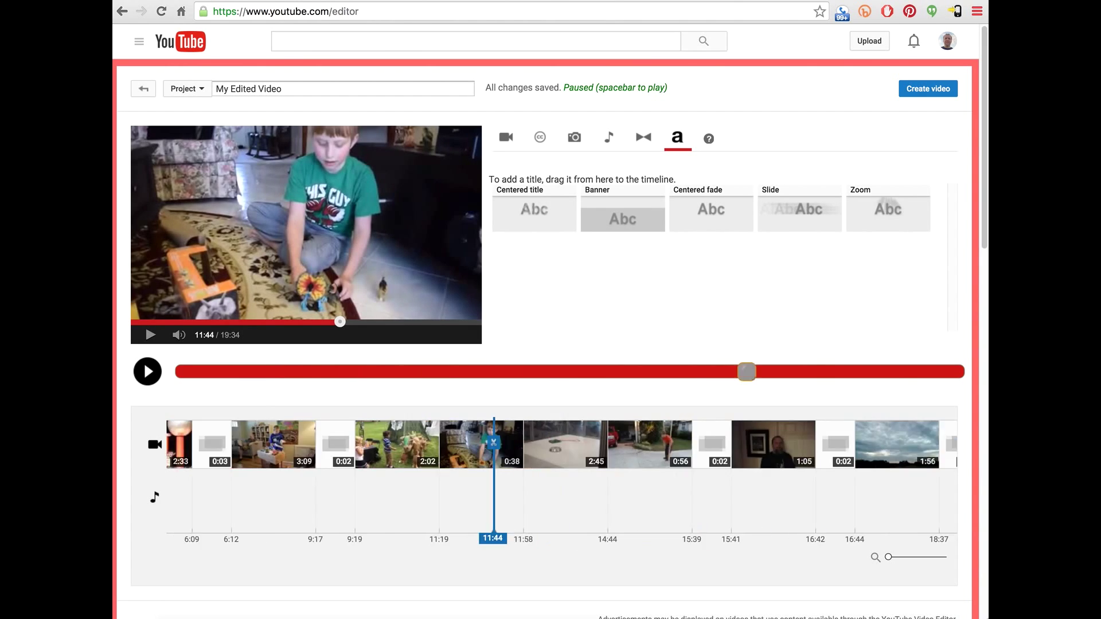
key("Left")
key("Left")
key("Left")
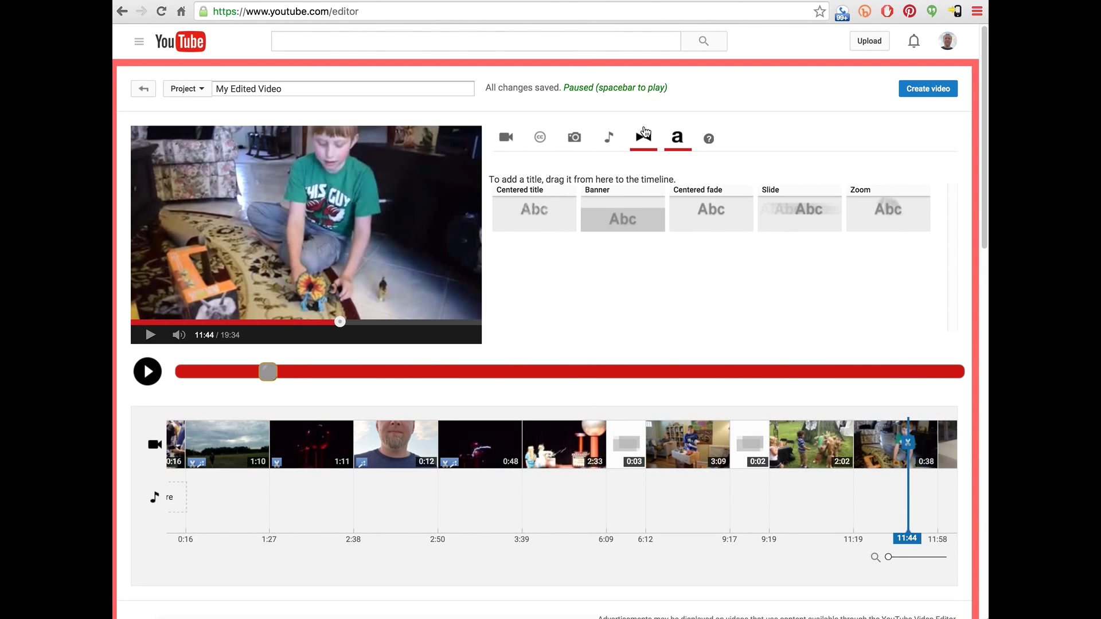
key("h")
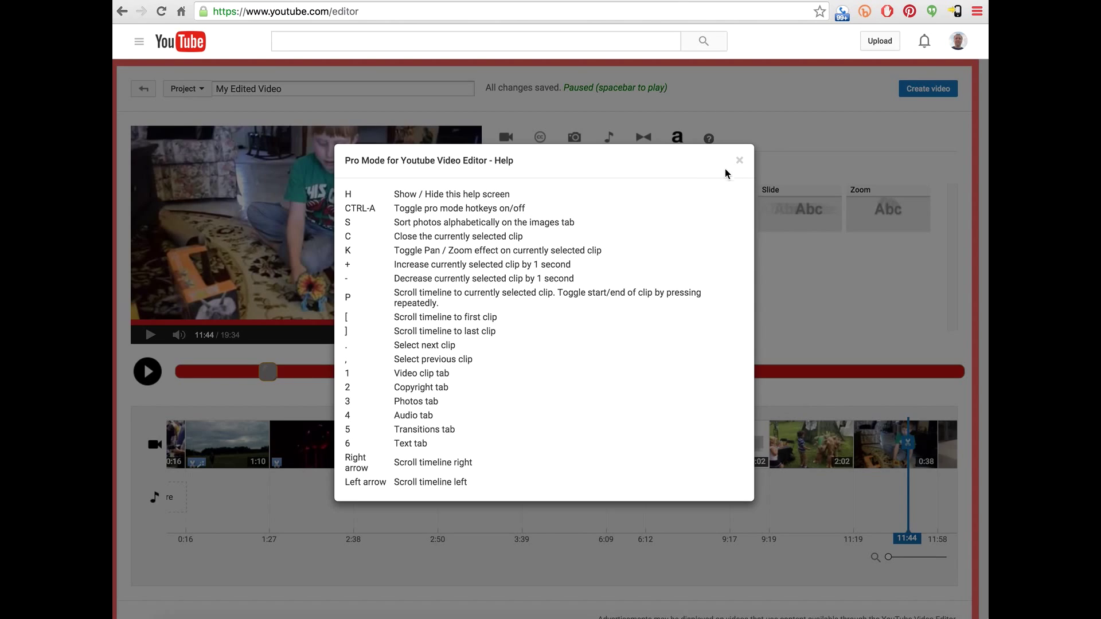
left_click(740, 161)
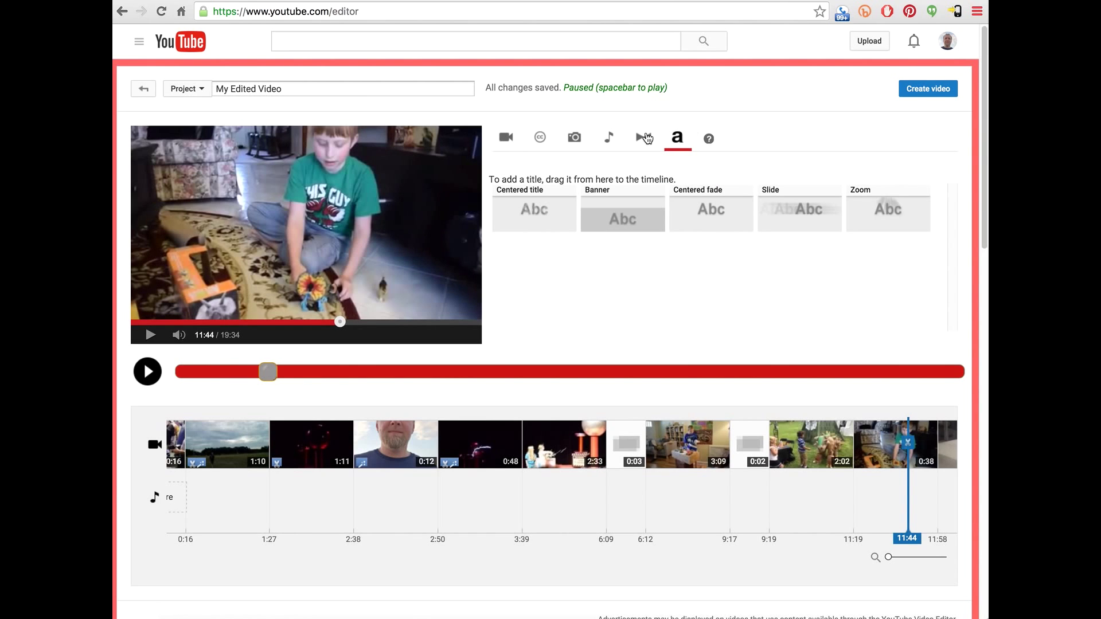
Add the DeltaV Launch album's photos, then show the video library with the preview at 0:00.
left_click(574, 137)
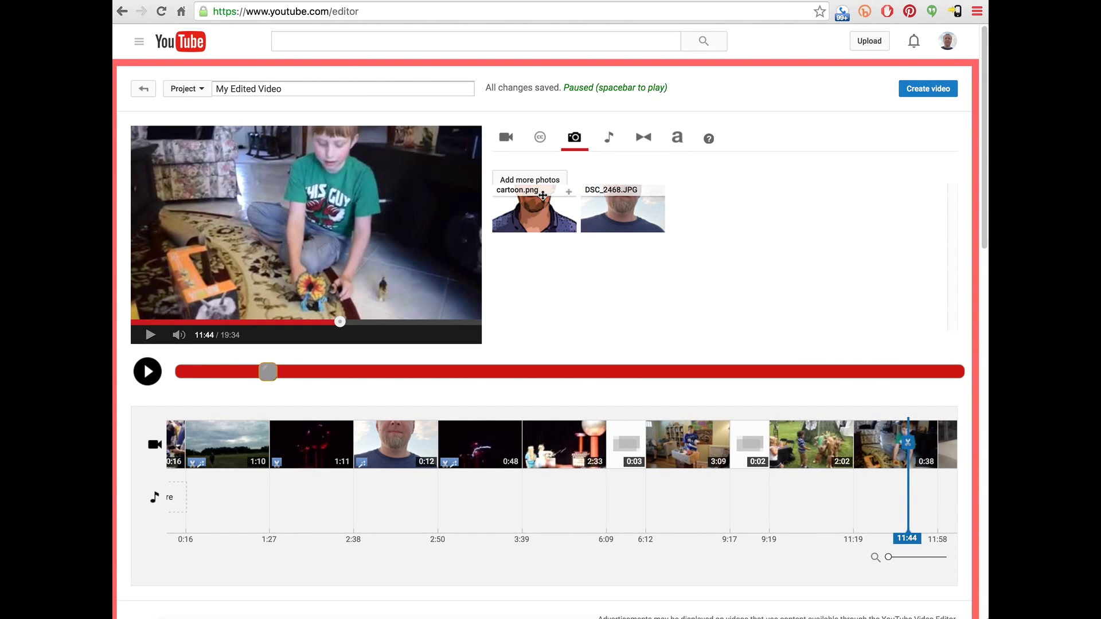
left_click(530, 179)
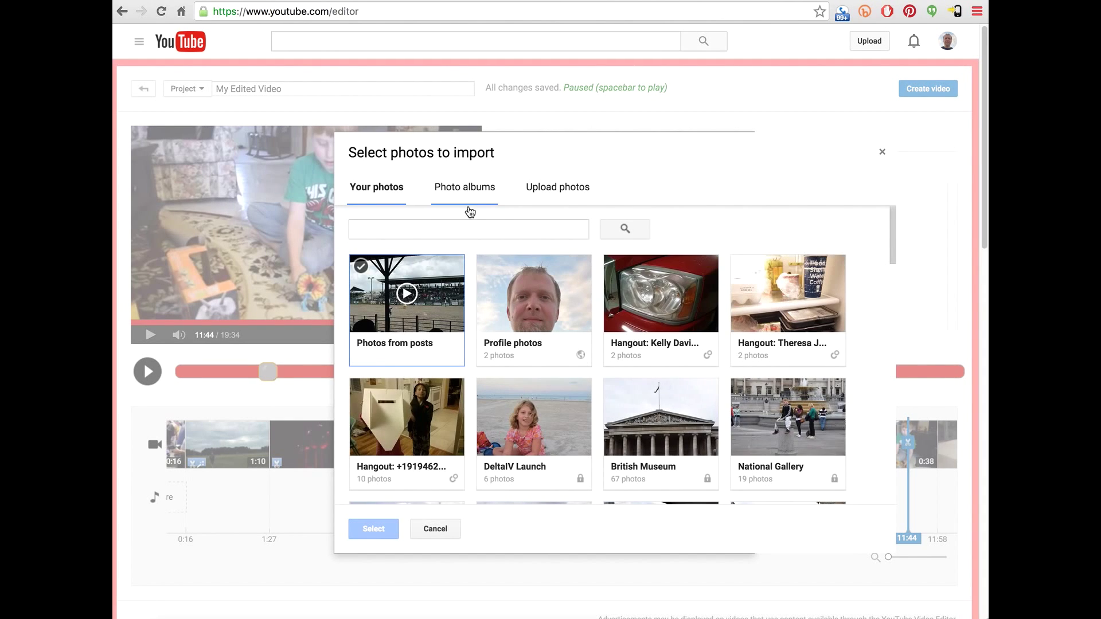
left_click(519, 459)
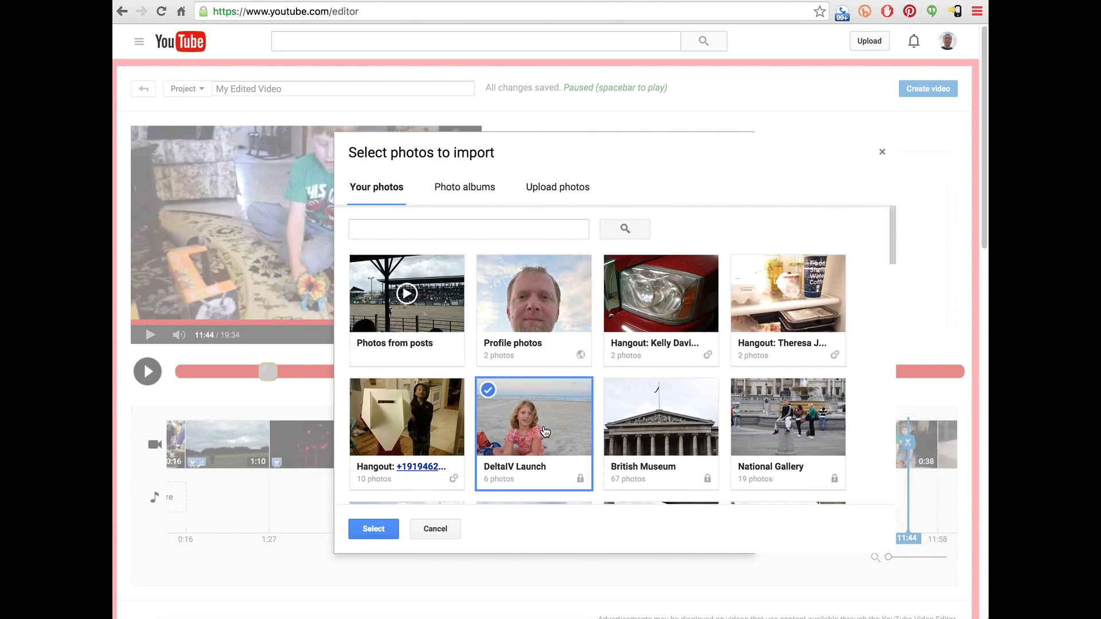
left_click(379, 532)
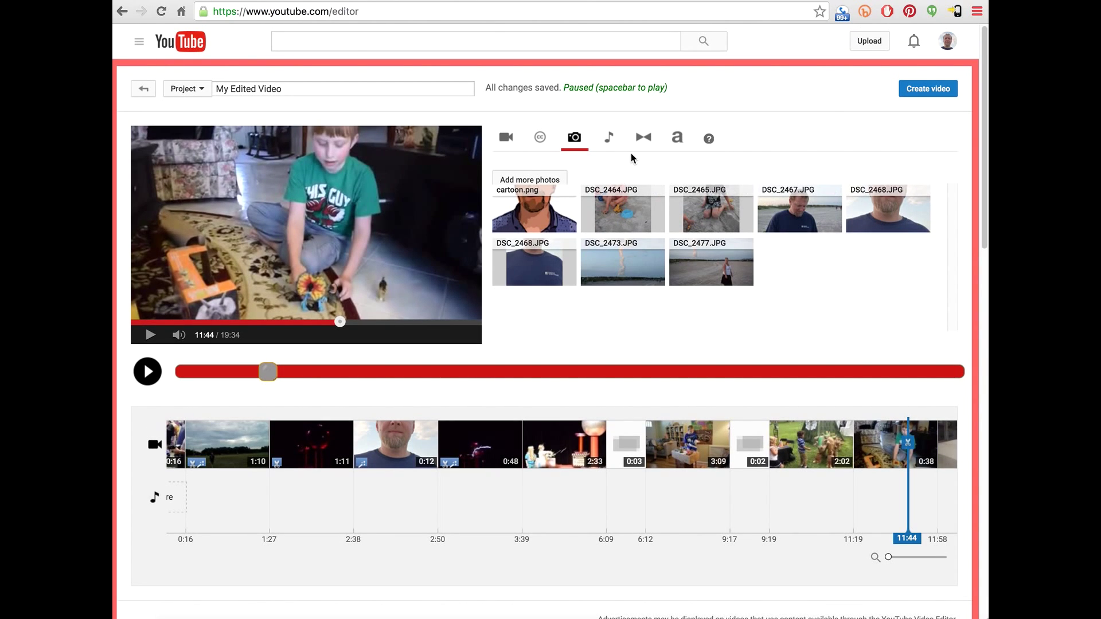
left_click(504, 141)
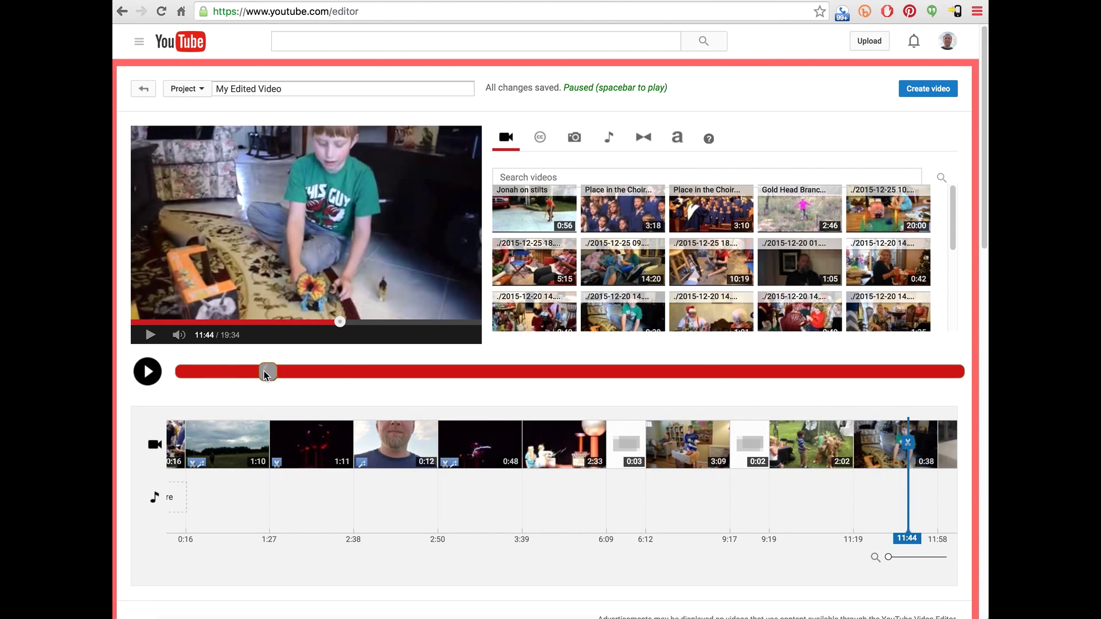
left_click(170, 376)
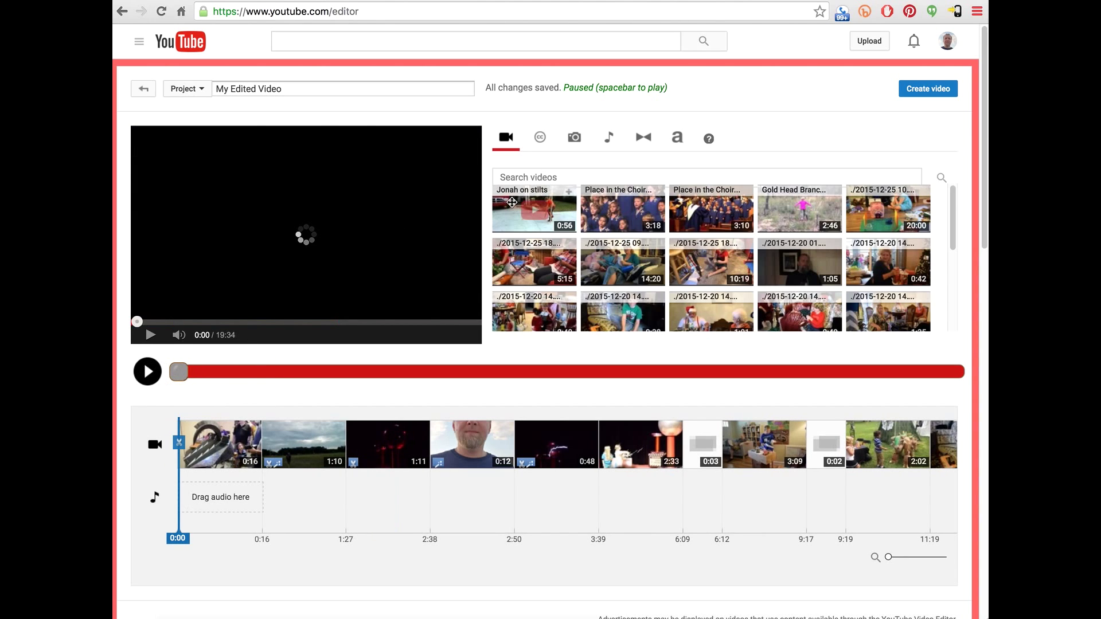
Drop a Centered title onto the first clip and replace its placeholder text with 'My Movie'.
left_click(644, 138)
left_click(677, 137)
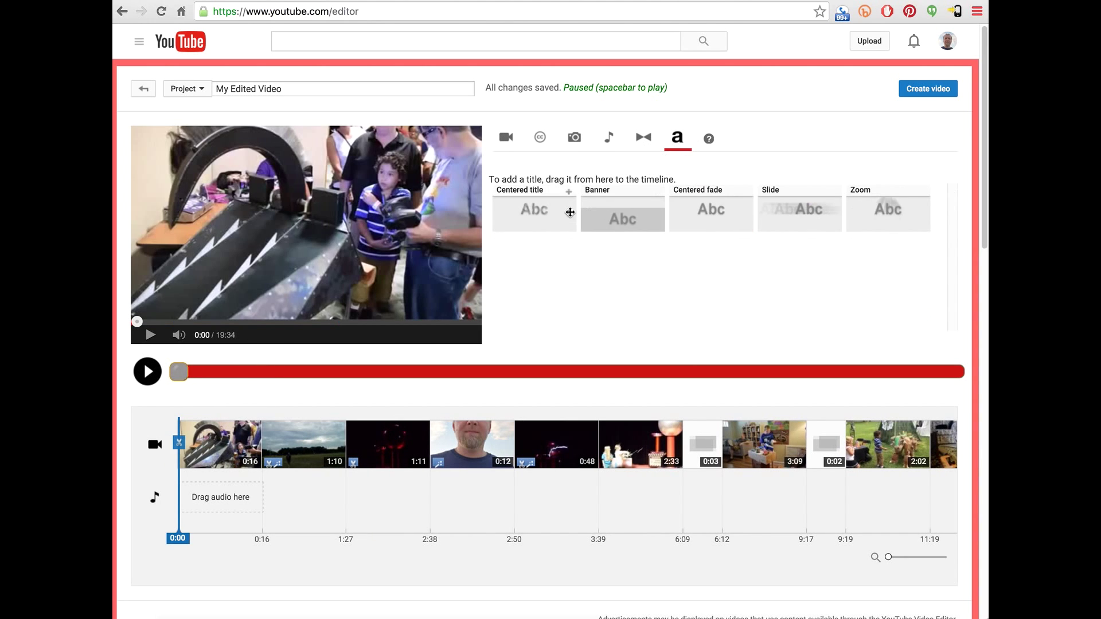
left_click_drag(570, 213, 207, 430)
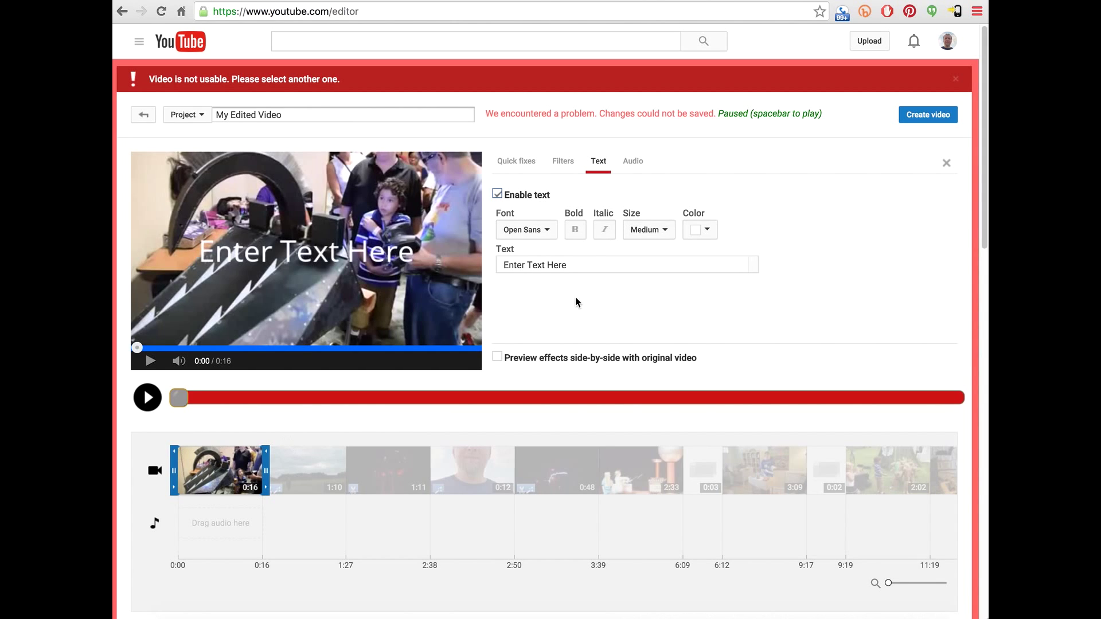
double_click(555, 266)
triple_click(574, 263)
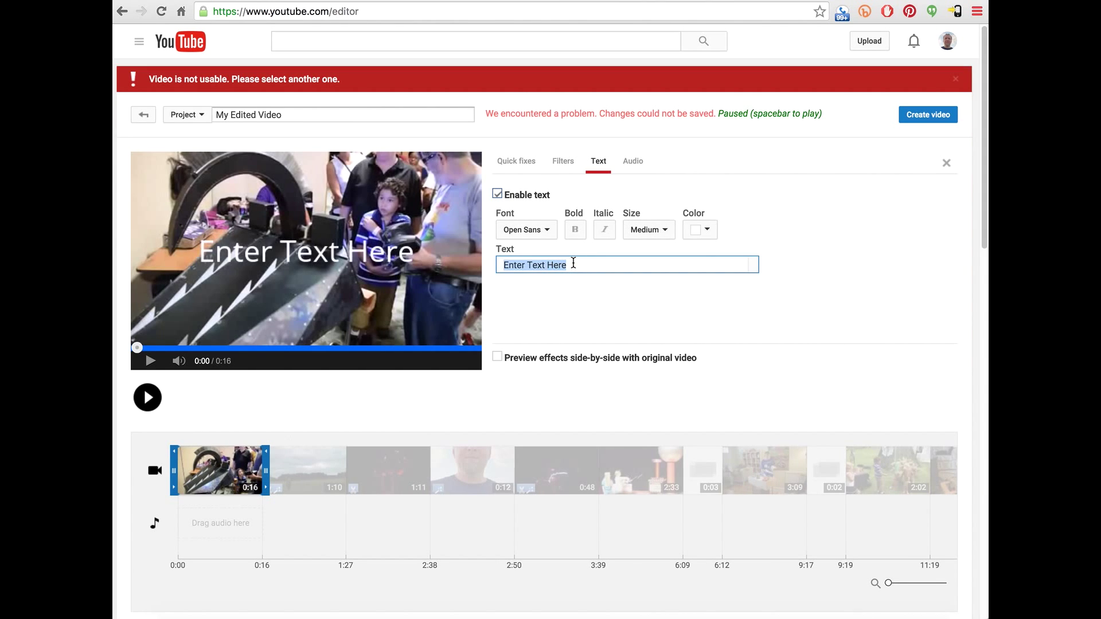
type("My Movie")
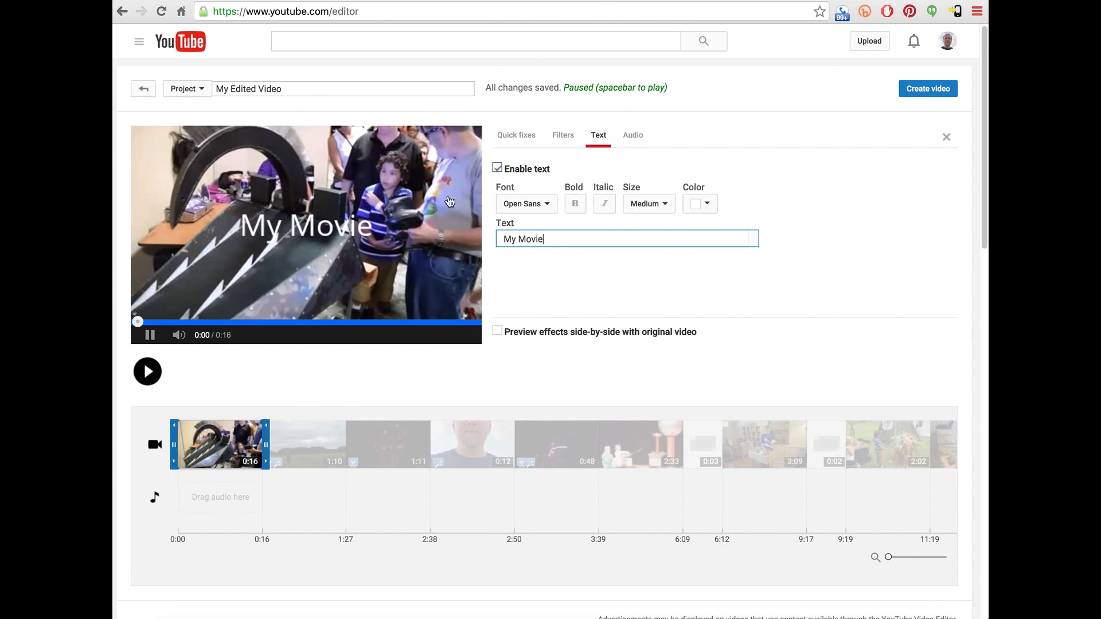
type("c")
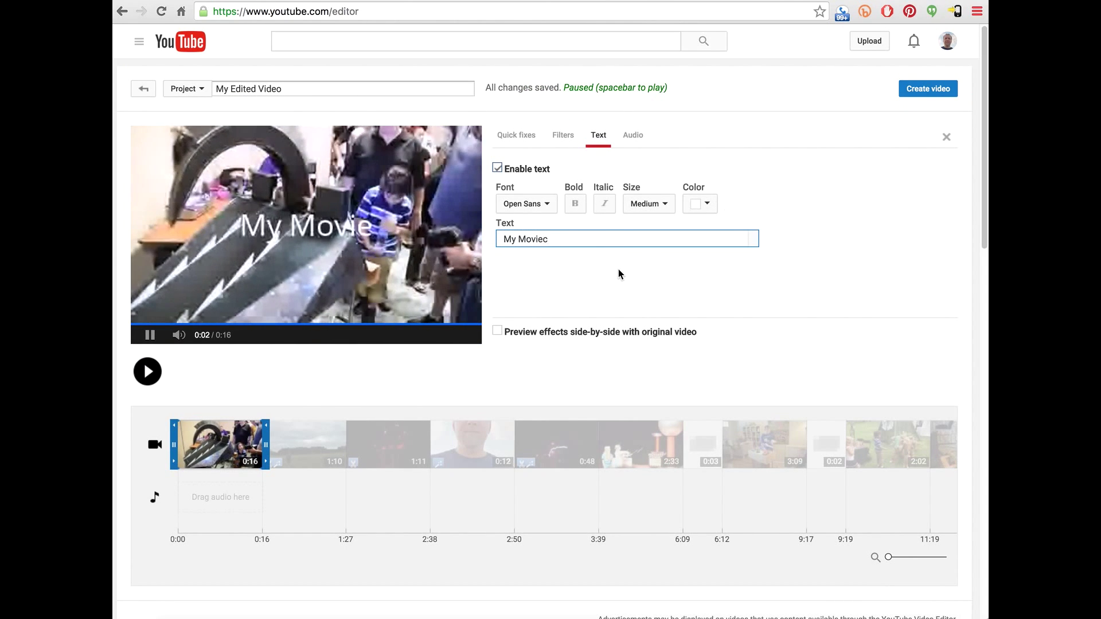
key("BackSpace")
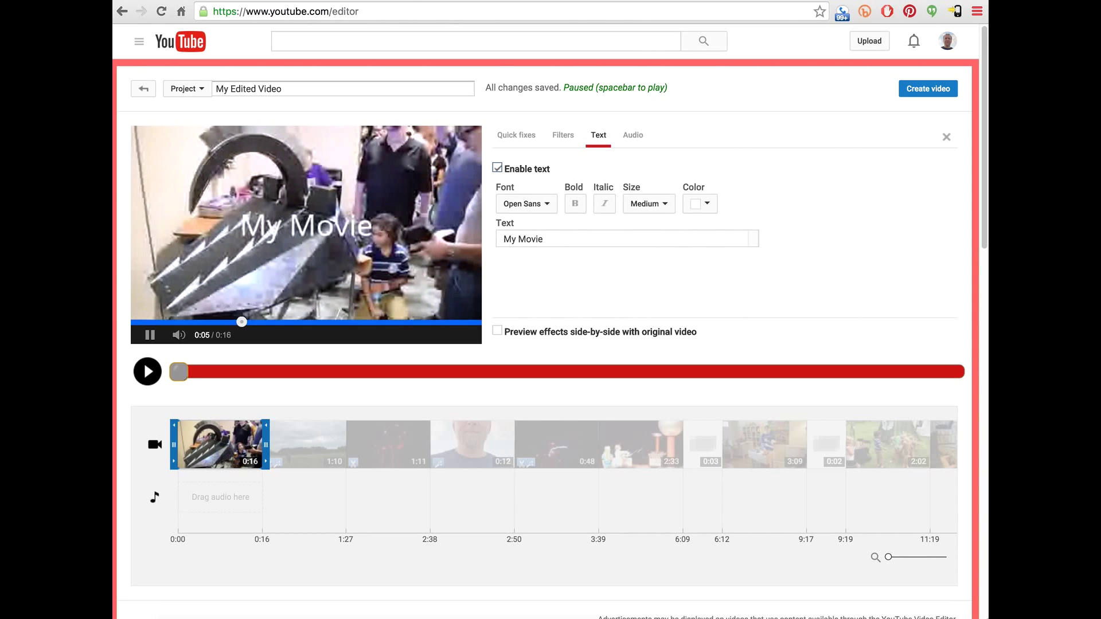
left_click(148, 335)
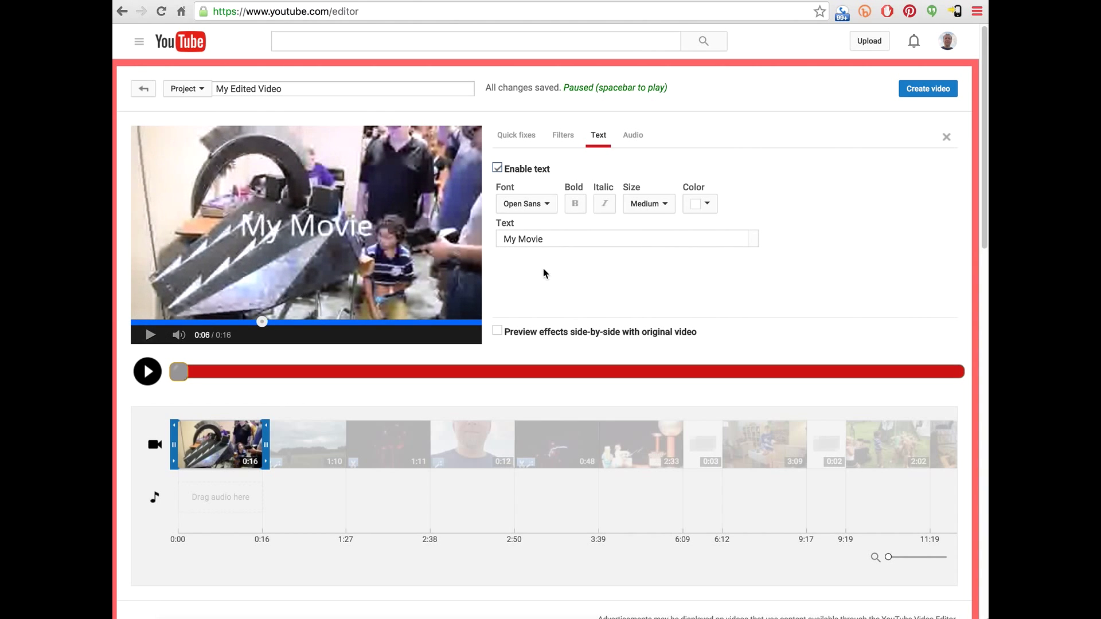
left_click(561, 239)
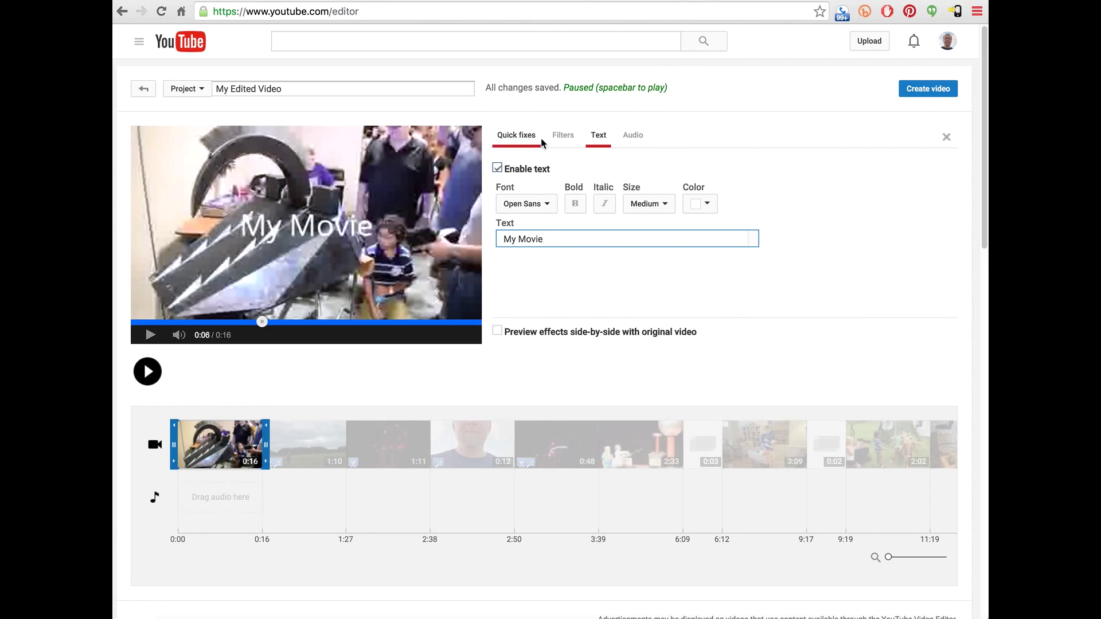
left_click(563, 99)
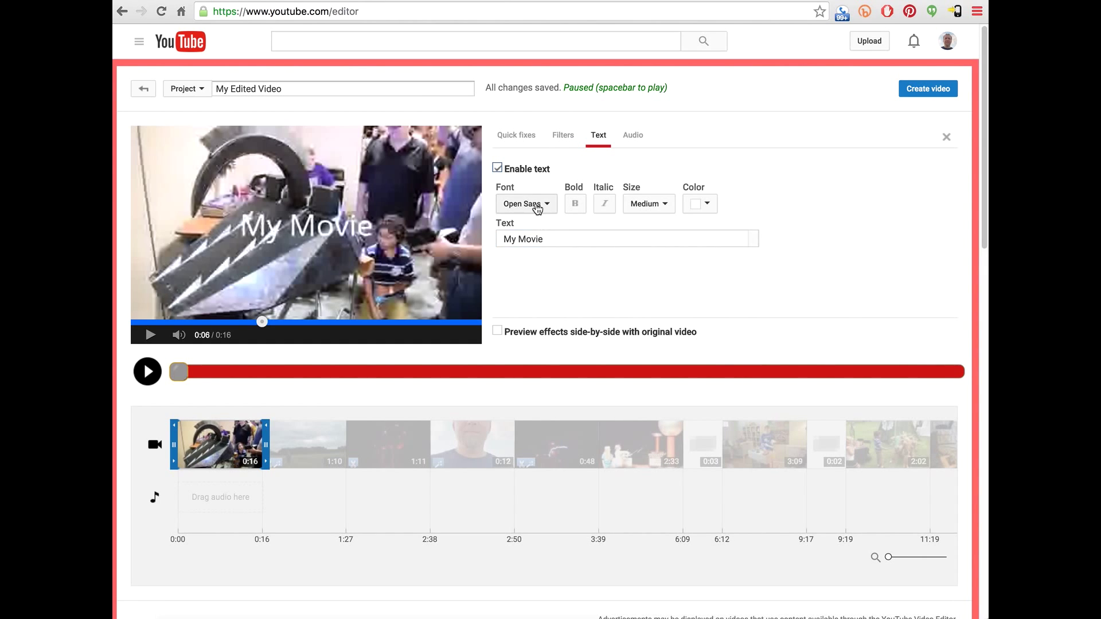
left_click(370, 89)
left_click(370, 88)
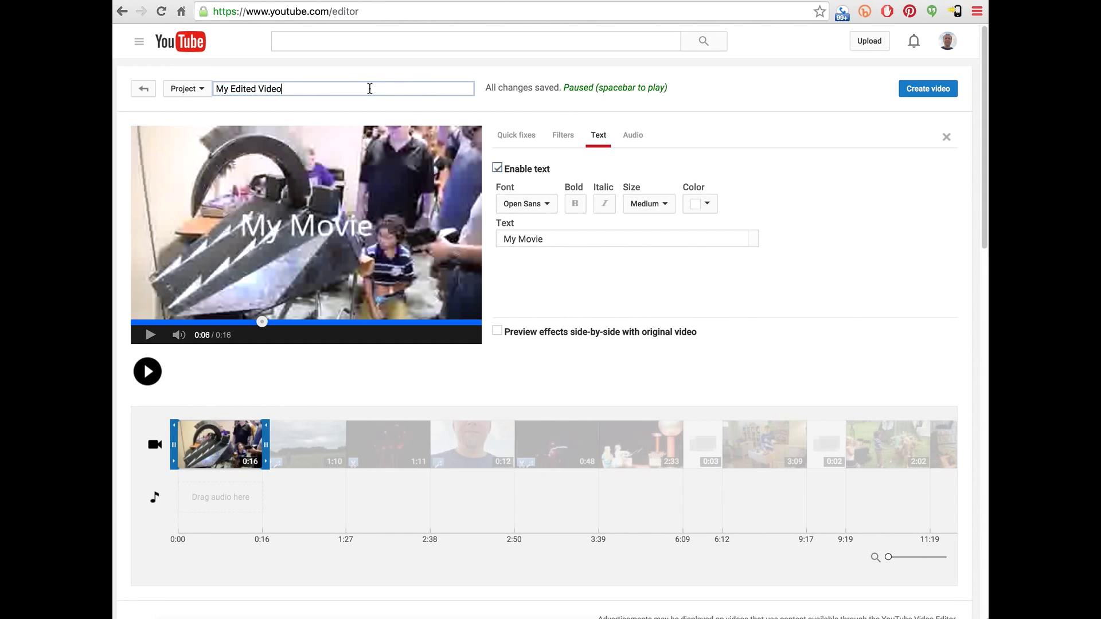
left_click(486, 117)
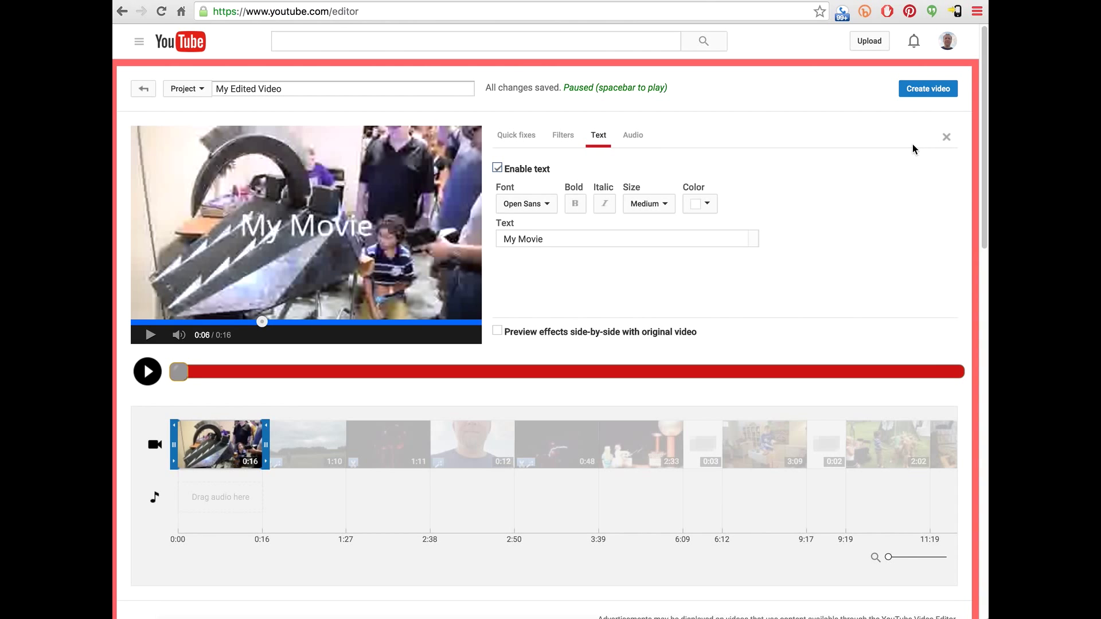
left_click(947, 137)
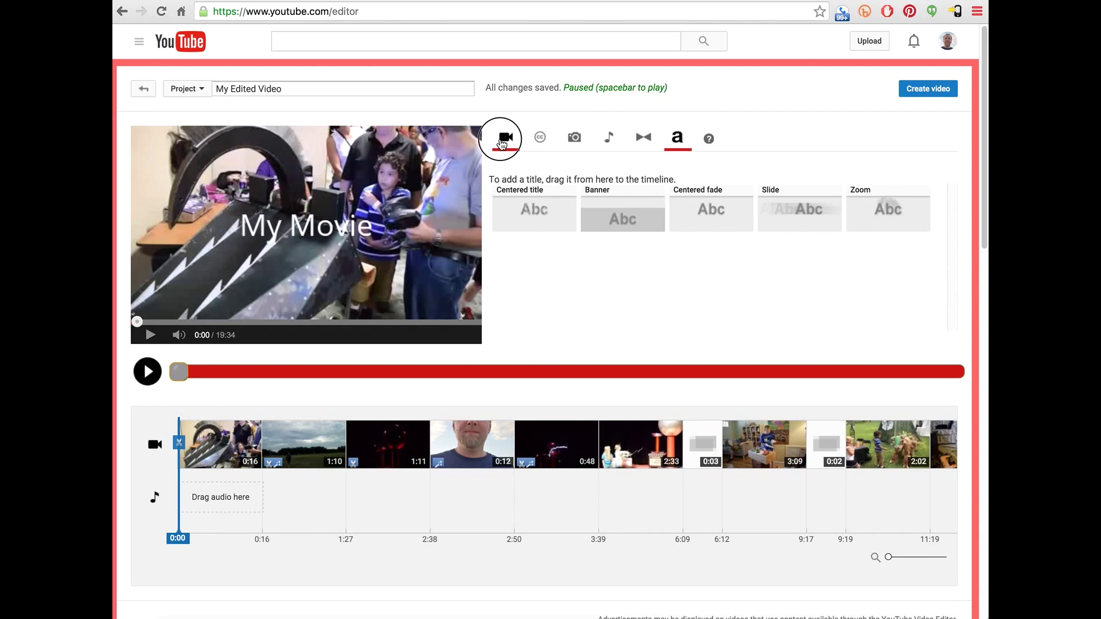
Bring back the uploaded videos library listing clips like Jonah on stilts and Place in the Choir.
left_click(503, 140)
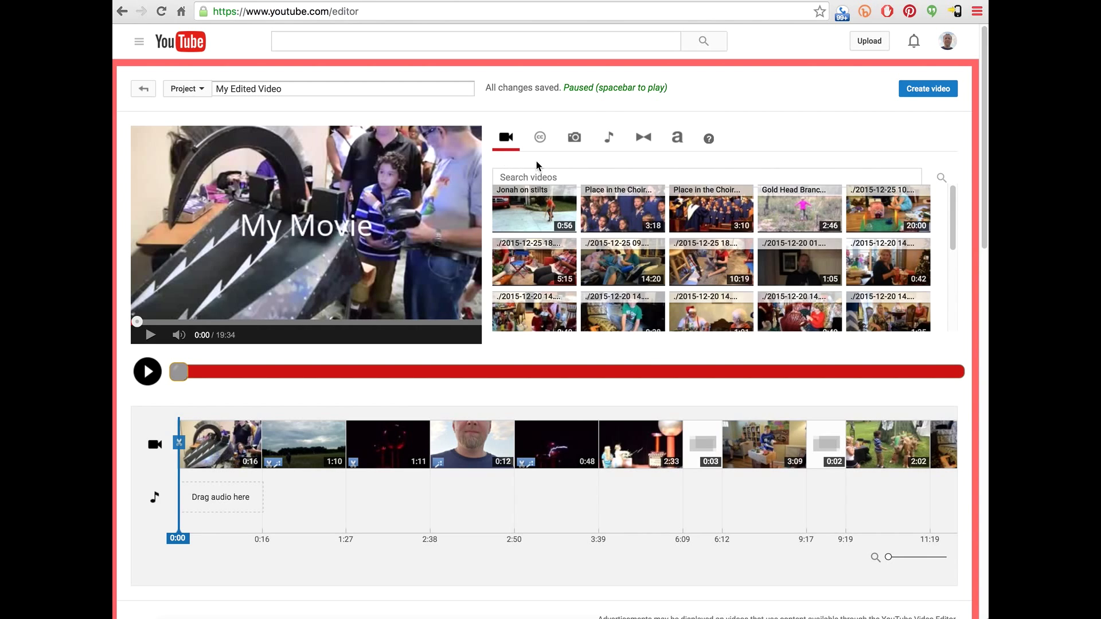